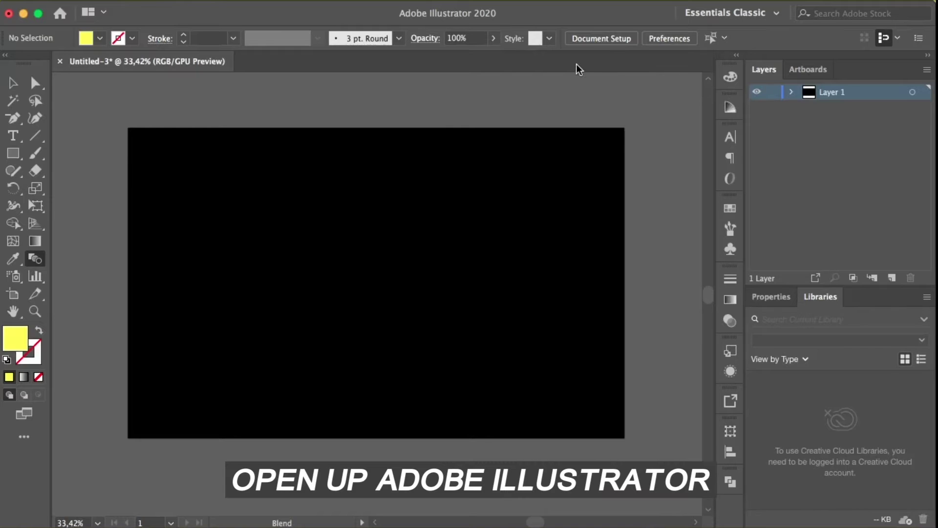
Step: Place placeholder text at the artboard centre, make it yellow, and enlarge it
left_click(9, 84)
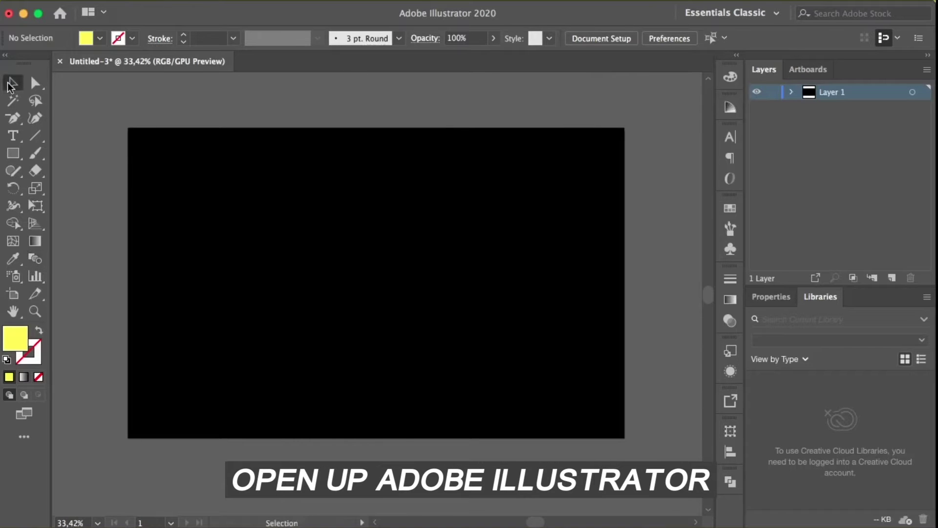
left_click(14, 136)
left_click(322, 276)
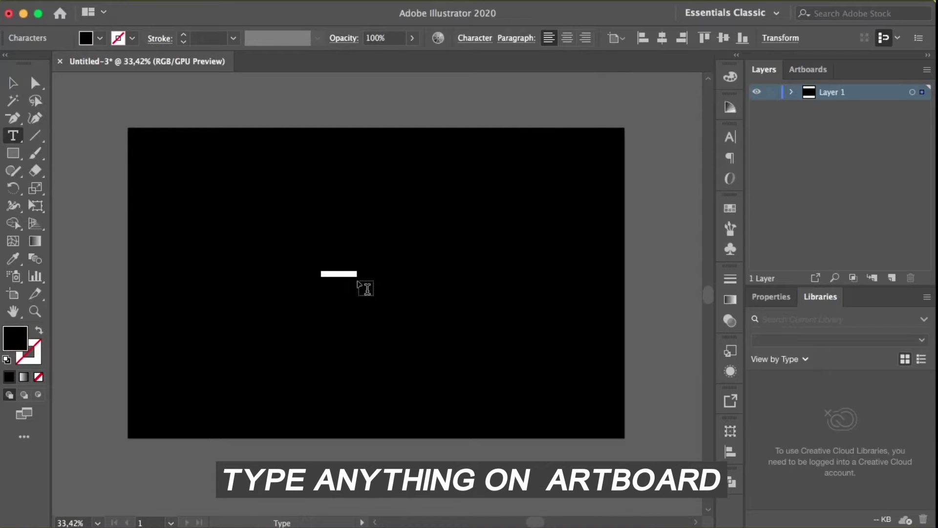
left_click(88, 38)
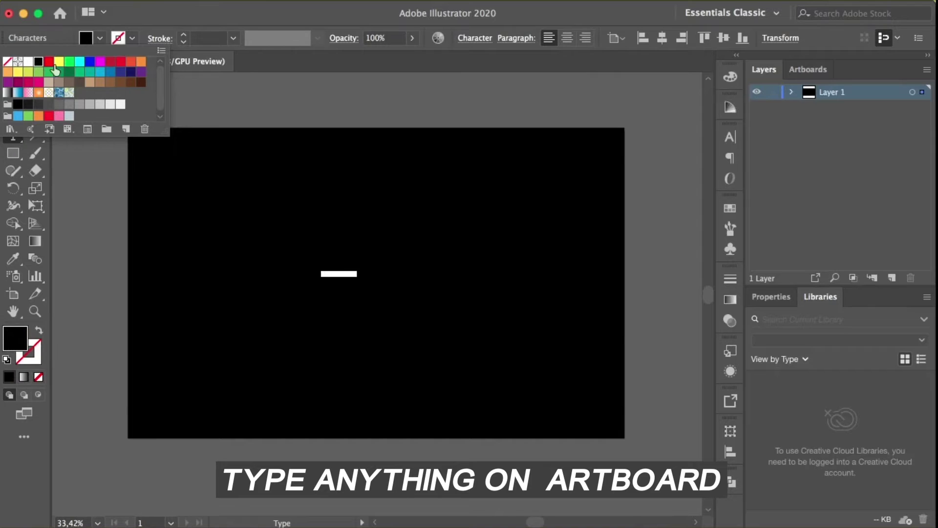
left_click(18, 79)
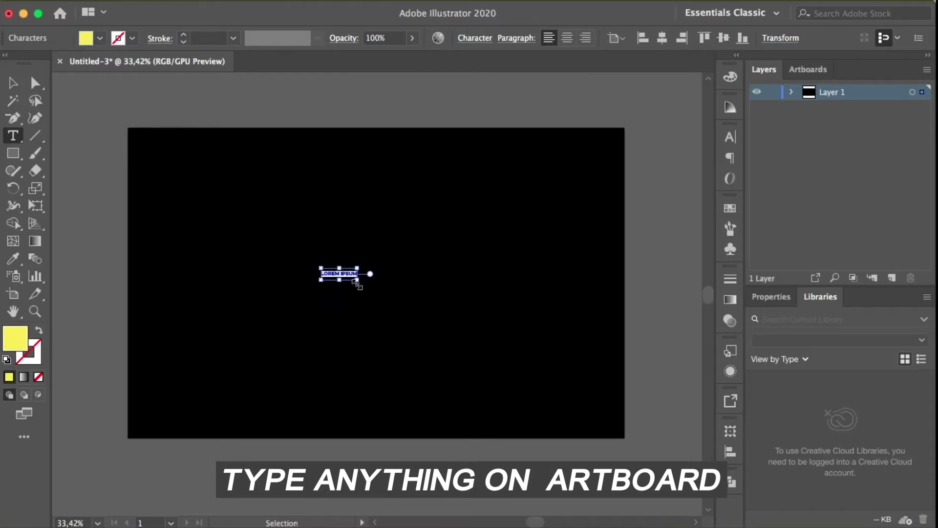
left_click_drag(356, 279, 501, 384)
left_click(126, 162)
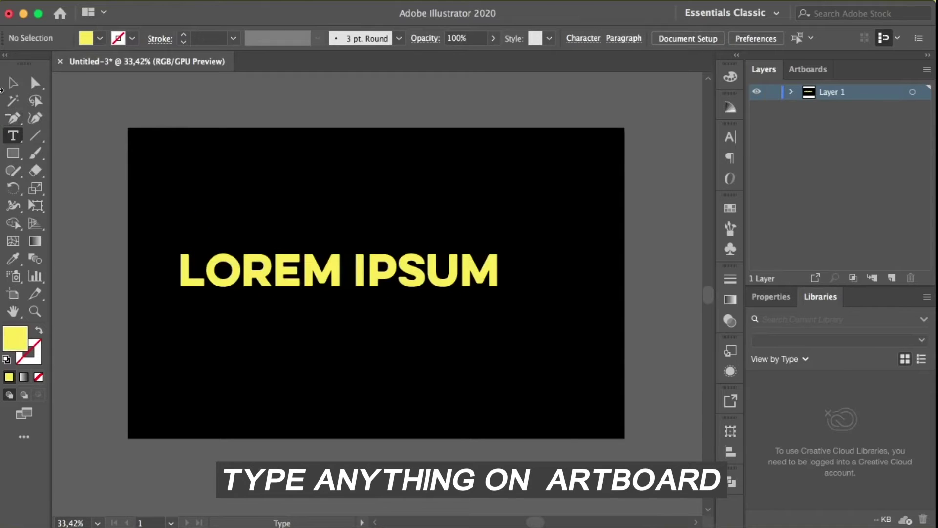
Step: Replace the placeholder text with 'DILEMMAS CLUB'
left_click(255, 293)
key("ctrl+a")
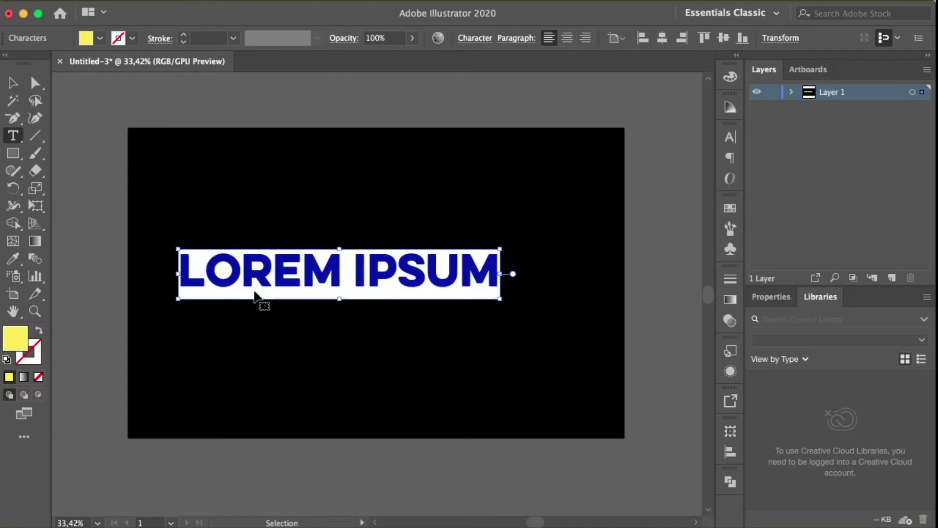
type("DILEMMAS C")
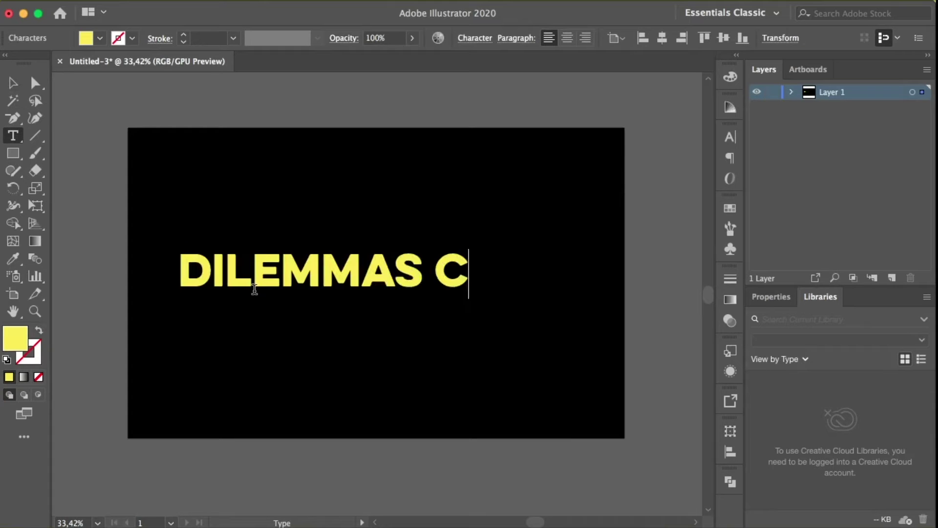
type("LUB")
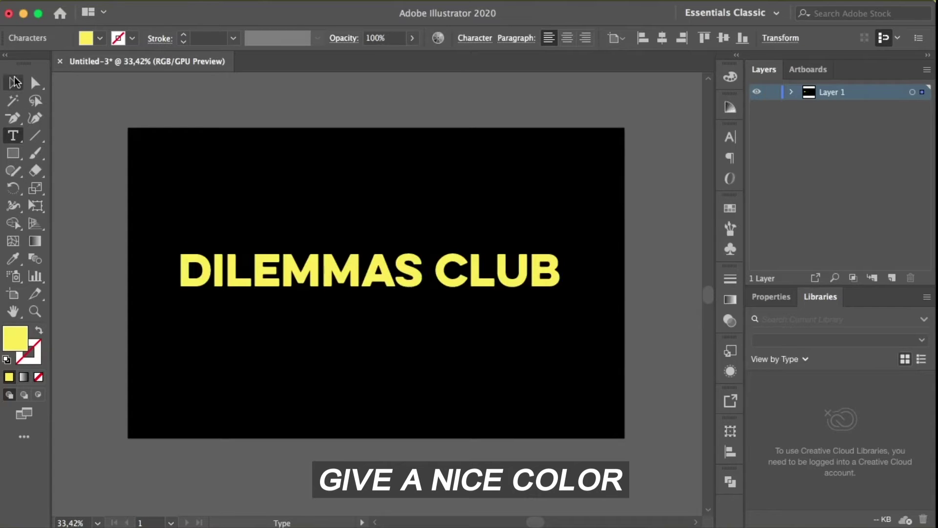
left_click(13, 82)
Step: Duplicate the title straight down and make the copy pink
left_click_drag(289, 263, 284, 344)
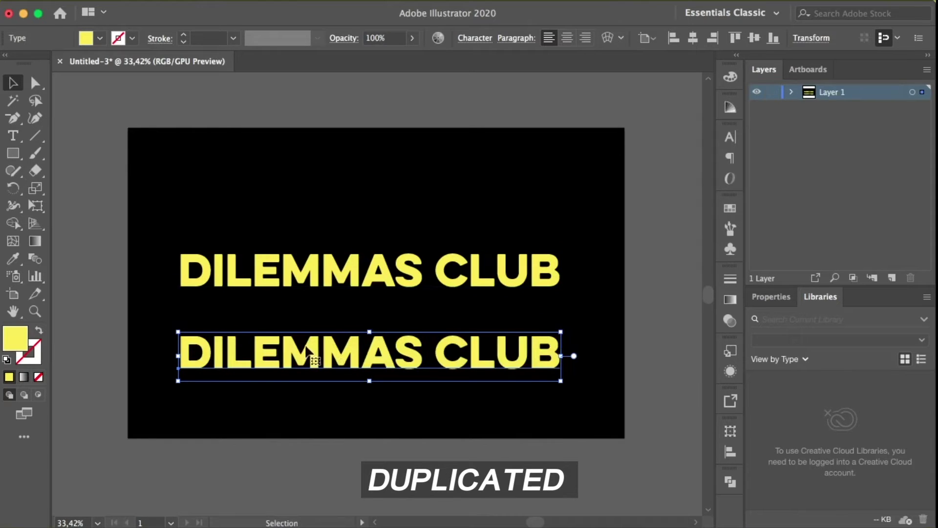
left_click(100, 38)
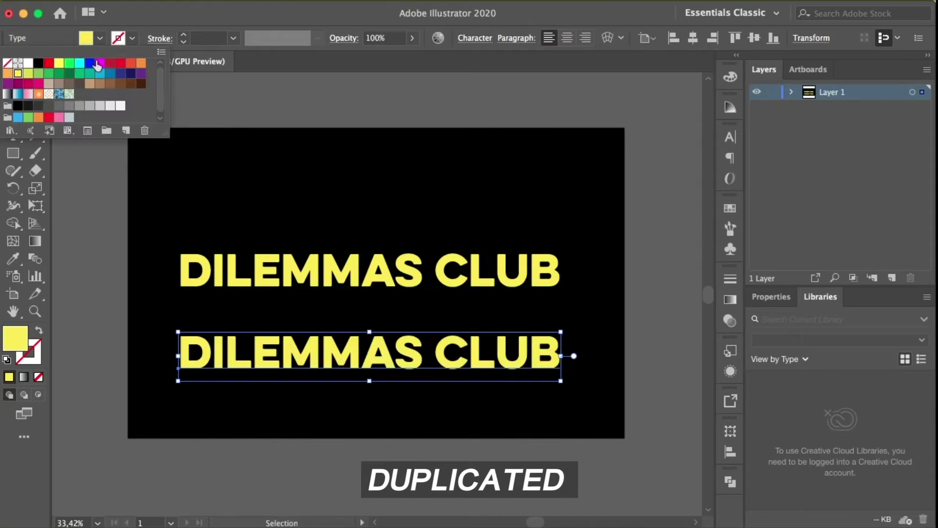
left_click(60, 118)
key("Escape")
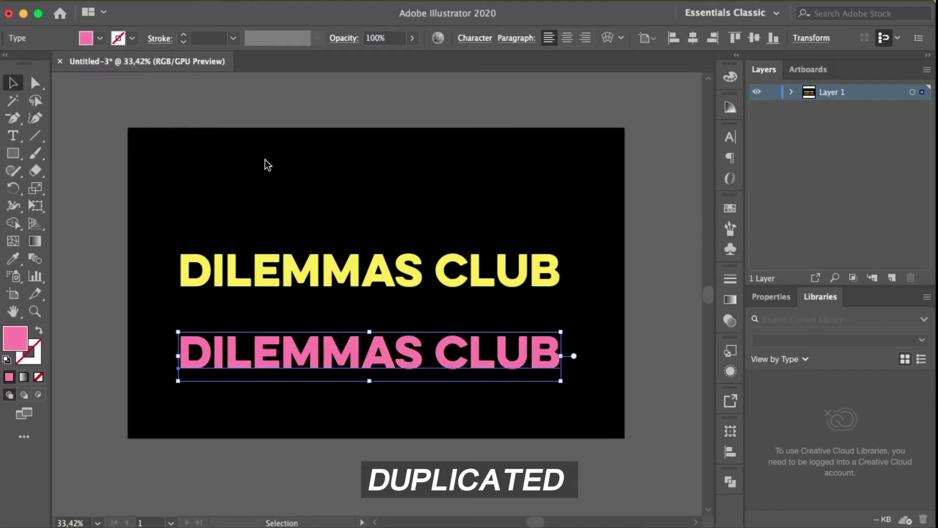
left_click(163, 223)
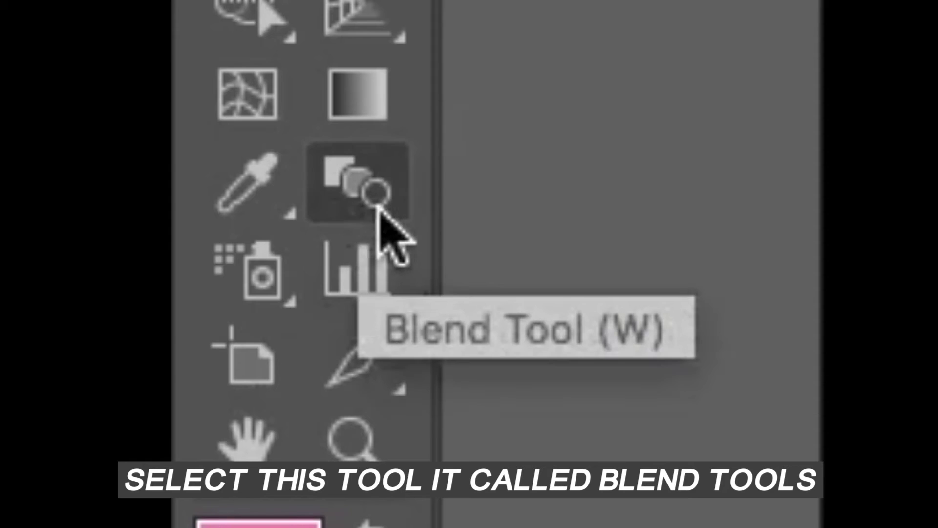
left_click(375, 201)
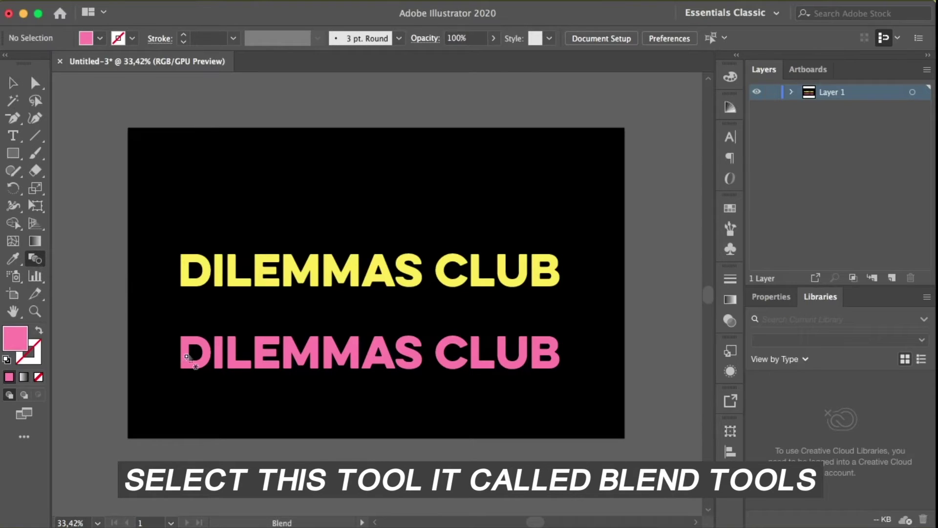
Step: Blend the yellow and pink titles using Specified Steps set to 30
left_click(190, 287)
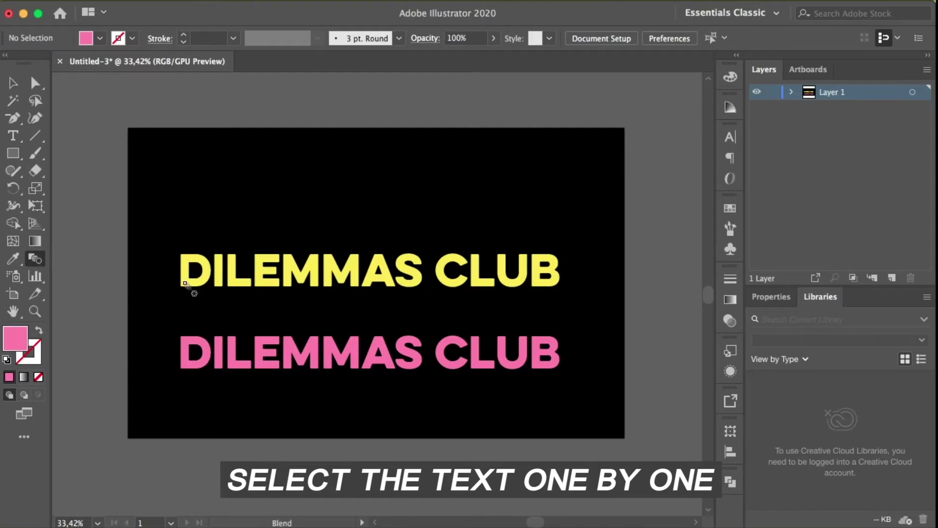
left_click(187, 348)
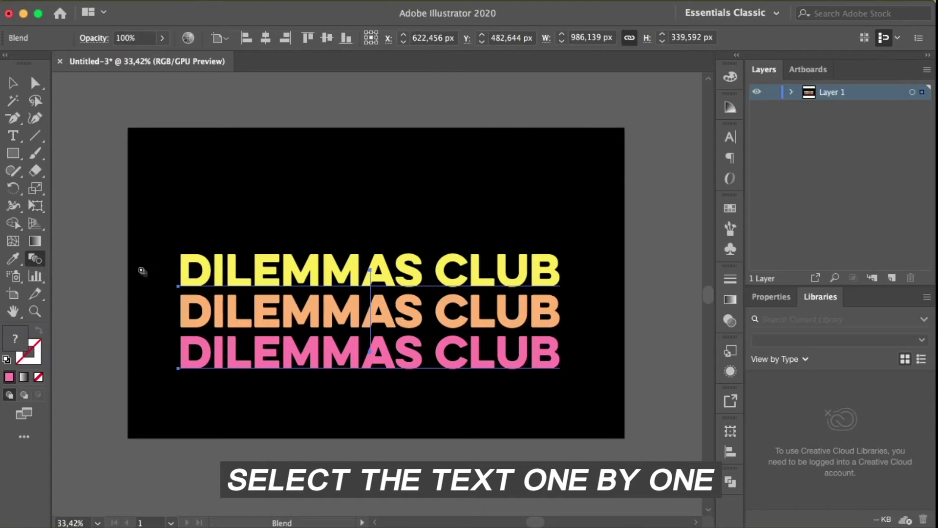
double_click(36, 259)
left_click(139, 107)
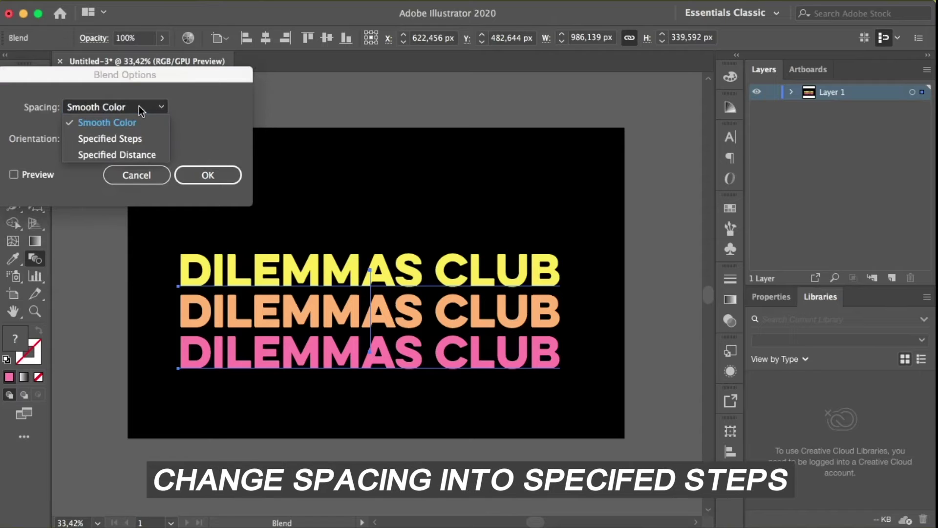
left_click(131, 138)
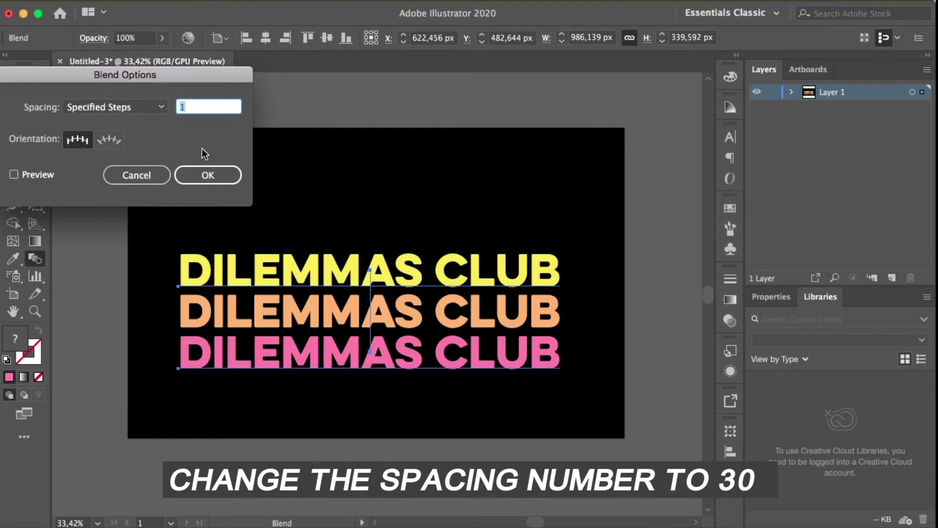
type("30")
left_click(25, 175)
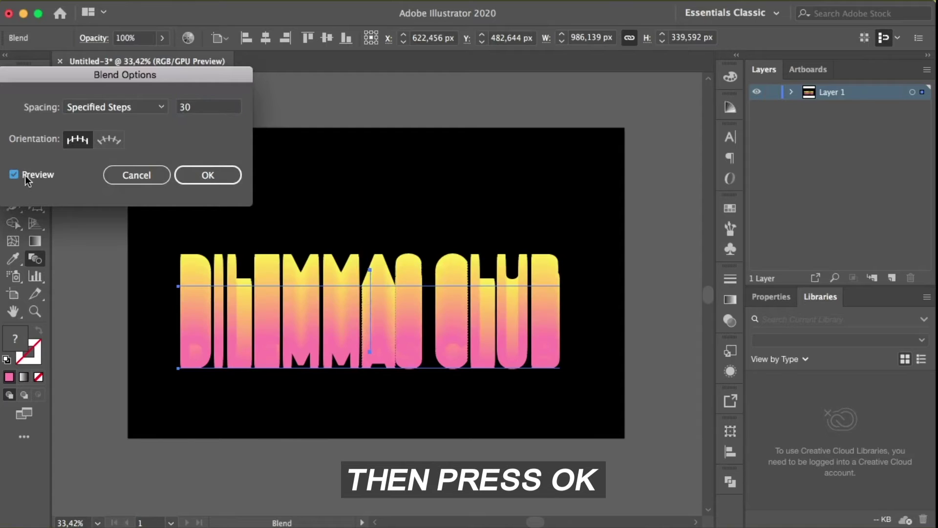
left_click(199, 176)
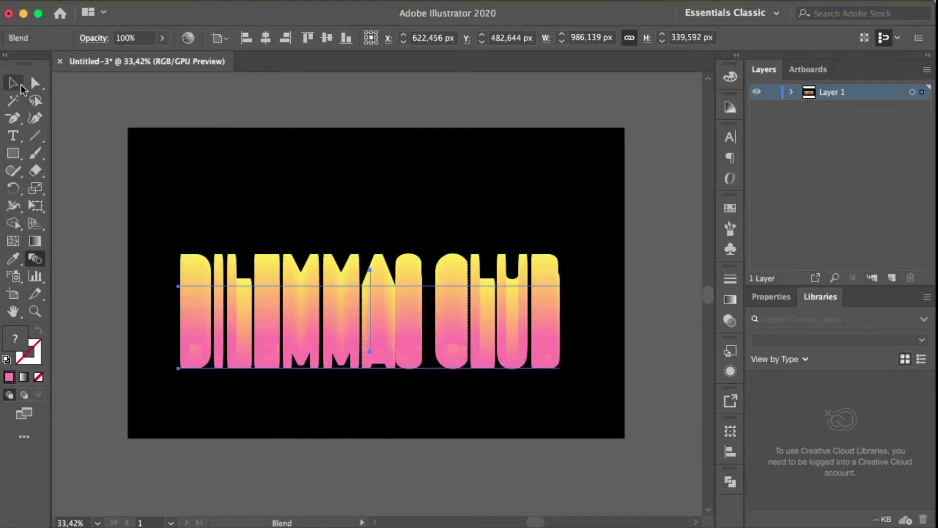
Step: Raise the blend's yellow end, then align the stack horizontally and vertically centred
left_click(19, 86)
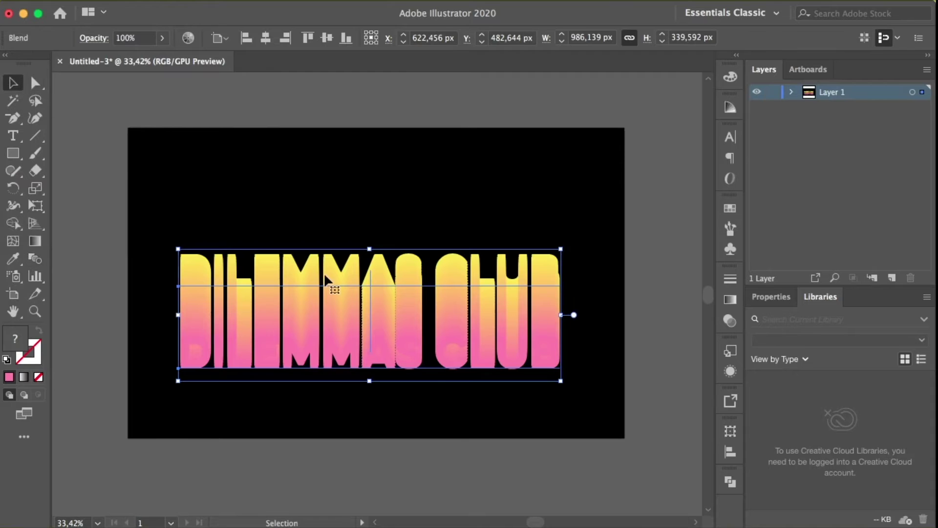
left_click(36, 84)
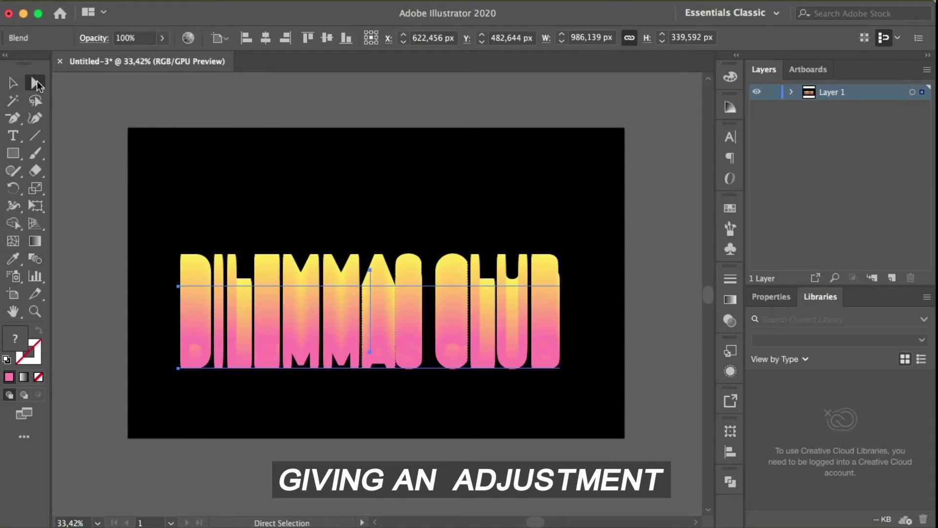
left_click_drag(370, 270, 374, 240)
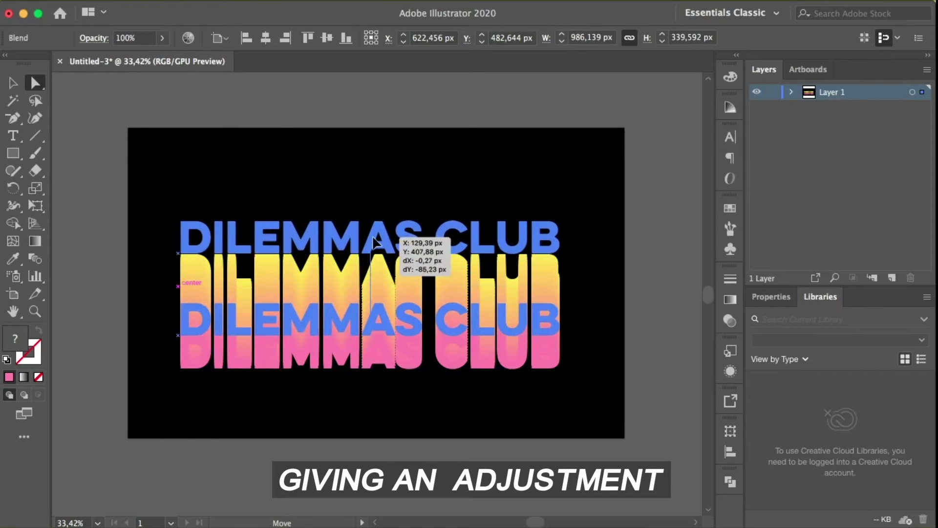
left_click_drag(375, 240, 372, 243)
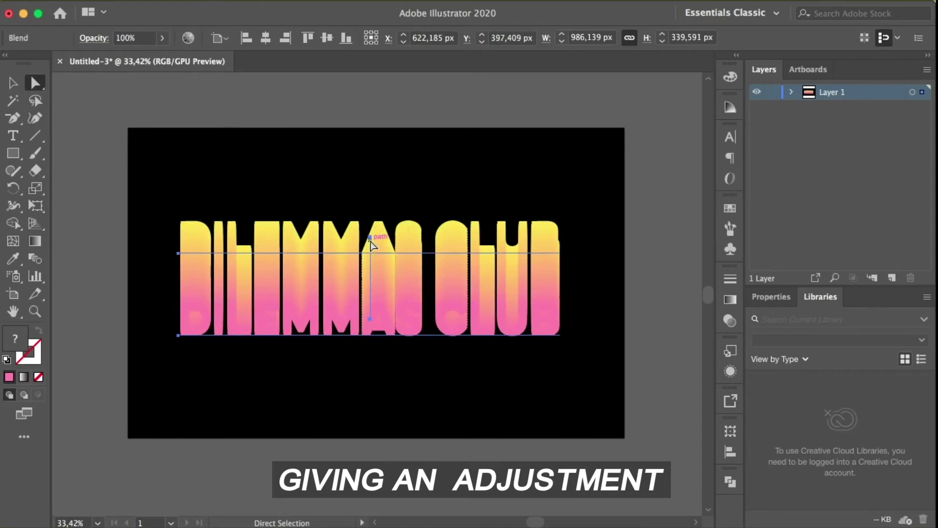
left_click(263, 43)
left_click(324, 39)
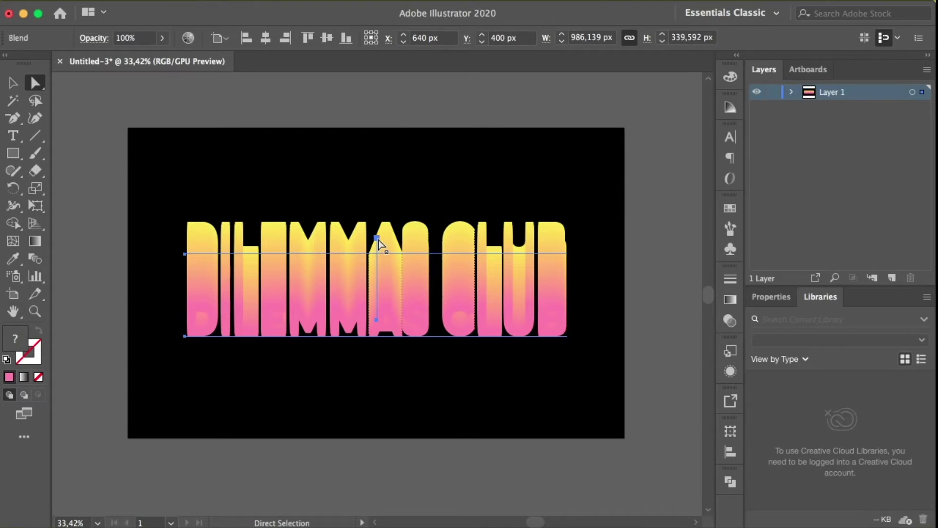
key("v")
left_click(224, 180)
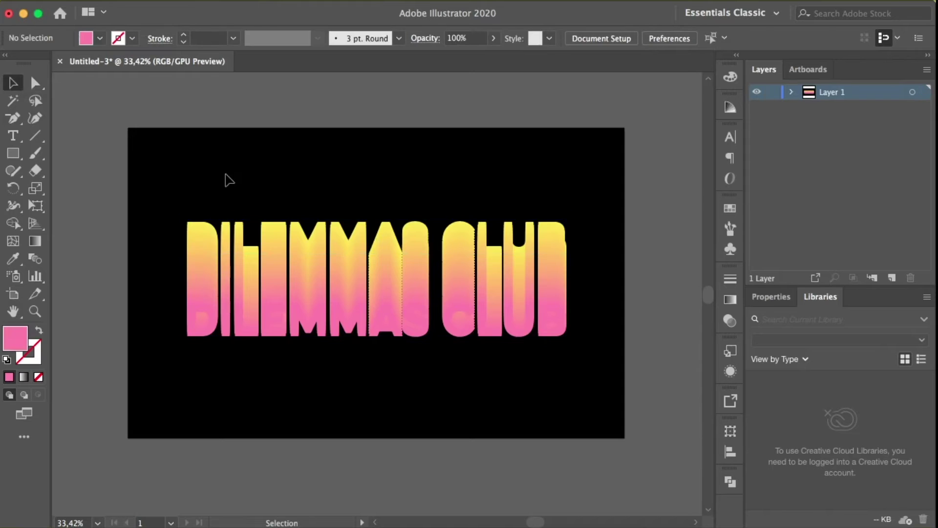
Step: Inside the blend, nudge the pink text down and the yellow copy up
double_click(201, 320)
left_click(201, 320)
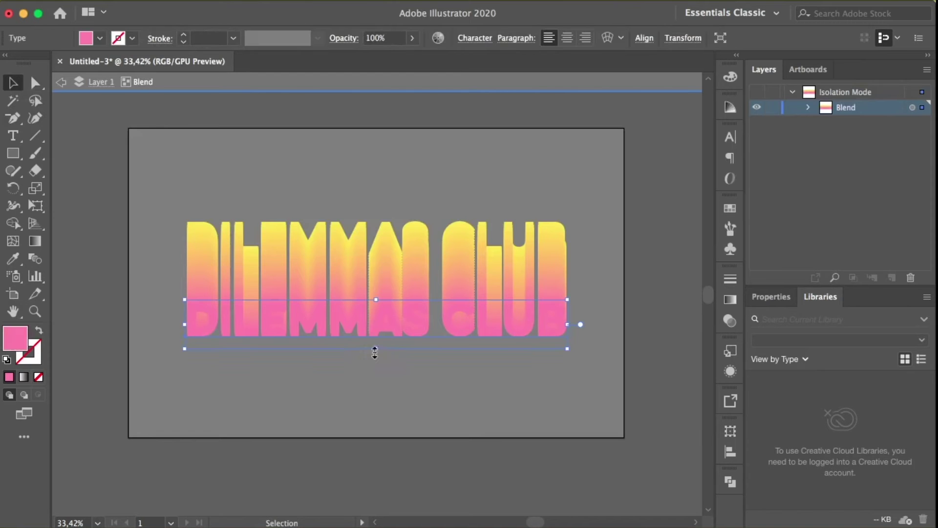
key("shift+Down")
key("shift+Down")
key("shift+Down")
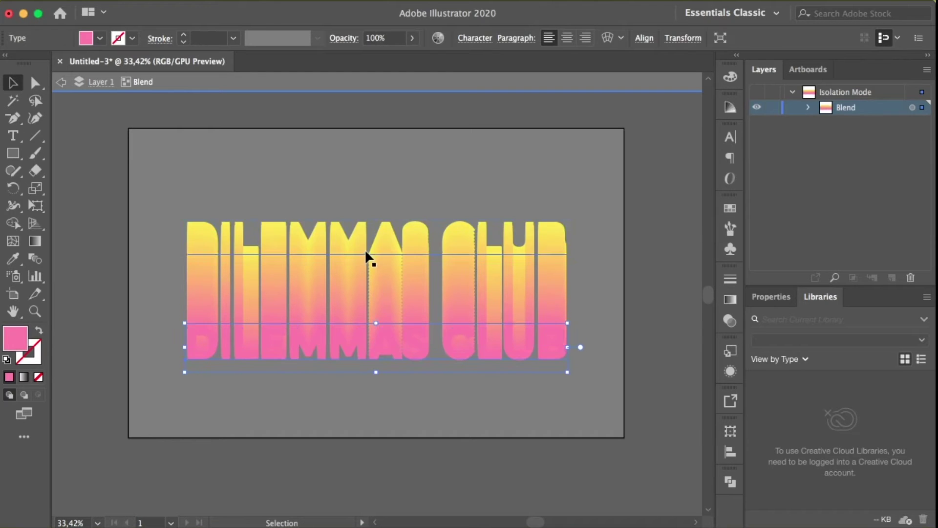
left_click(366, 250)
key("shift+Up")
key("shift+Up")
key("shift+Up")
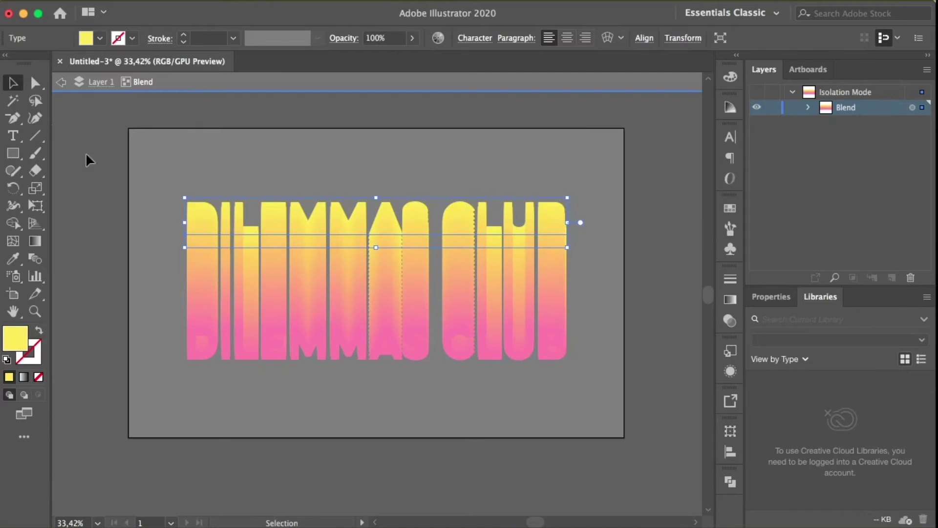
left_click(193, 85)
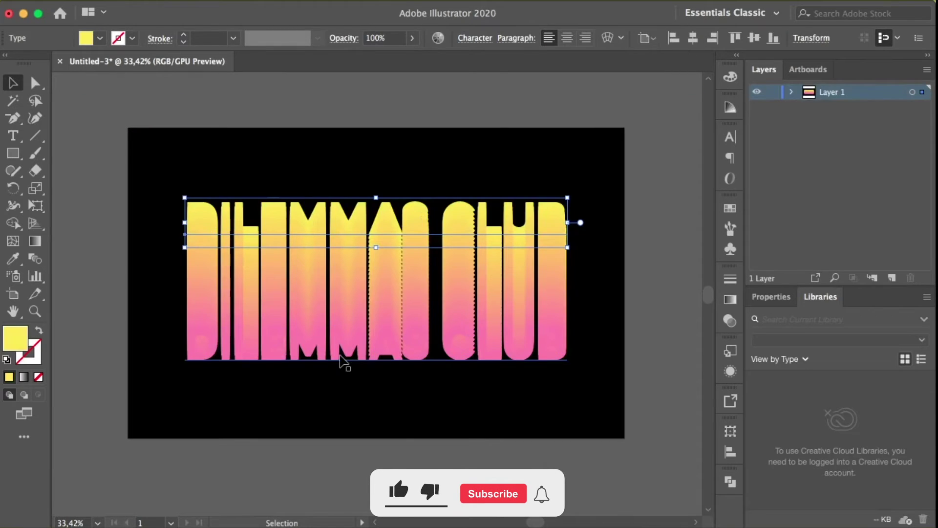
Step: Drag the pink copy up-right and the yellow copy down-left to slant the extrusion
double_click(340, 356)
key("t")
key("v")
left_click_drag(366, 350, 407, 274)
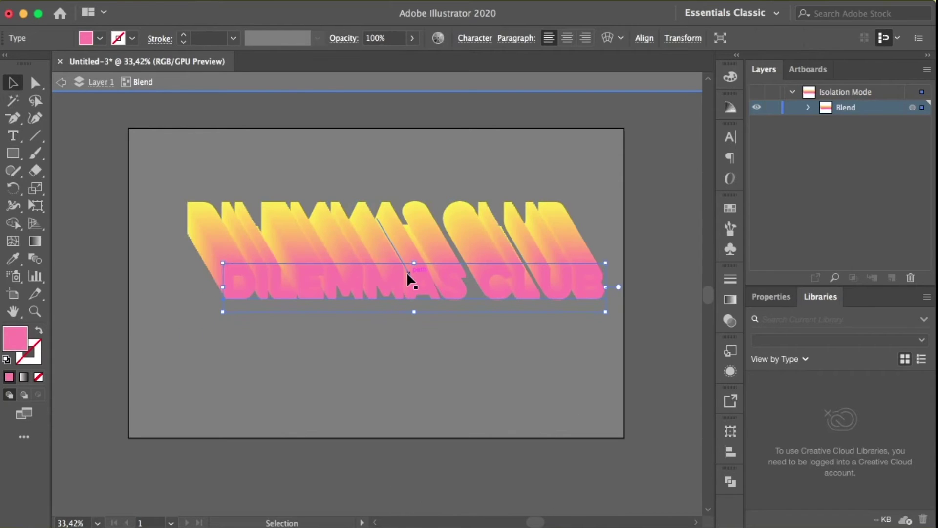
left_click_drag(196, 213, 165, 350)
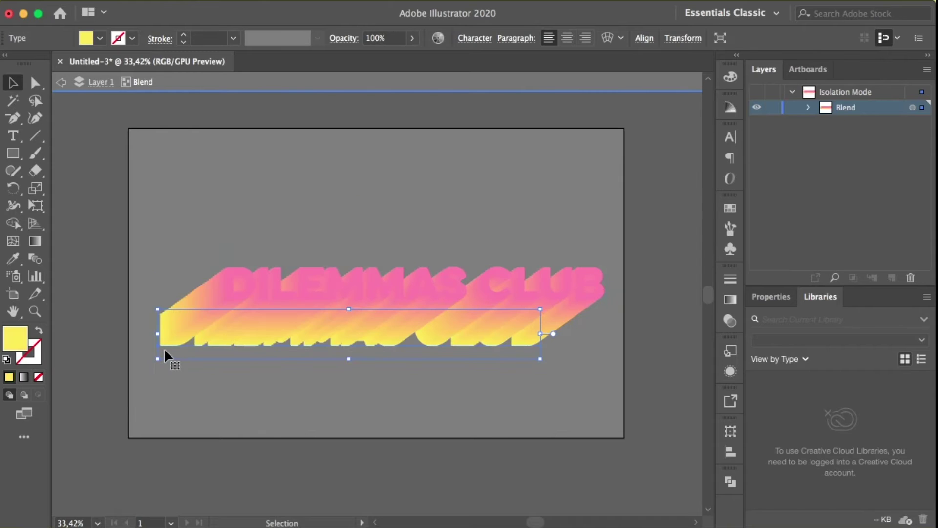
left_click(295, 83)
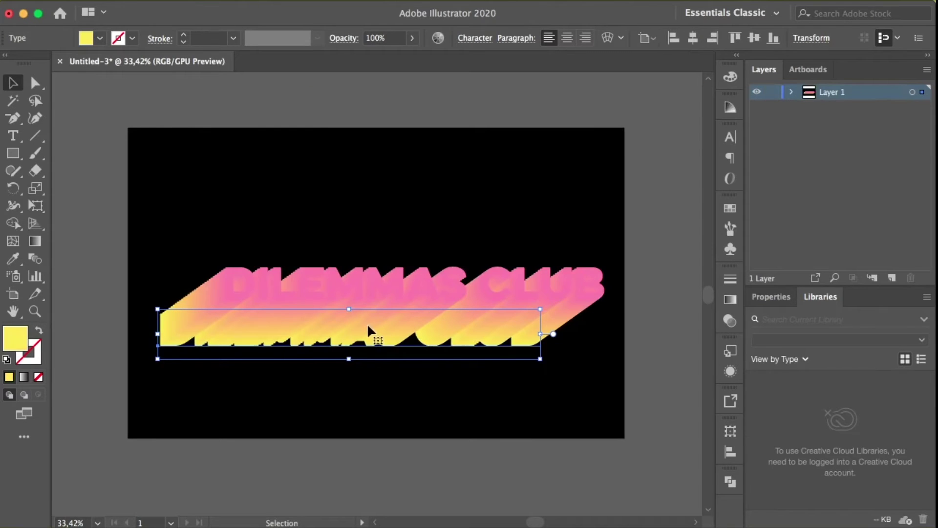
left_click(373, 227)
Step: Move the slanted blended title up and slightly left
left_click_drag(356, 300, 355, 277)
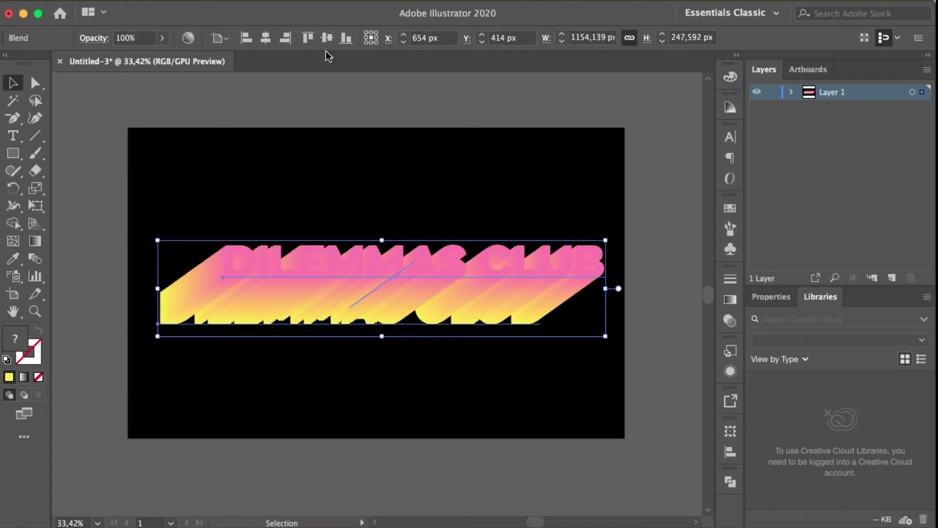
key("Up")
key("Left")
left_click(358, 161)
Step: Copy the front pink text from inside the blend and paste it in front
left_click(260, 250)
double_click(259, 250)
left_click(259, 250)
left_click(146, 0)
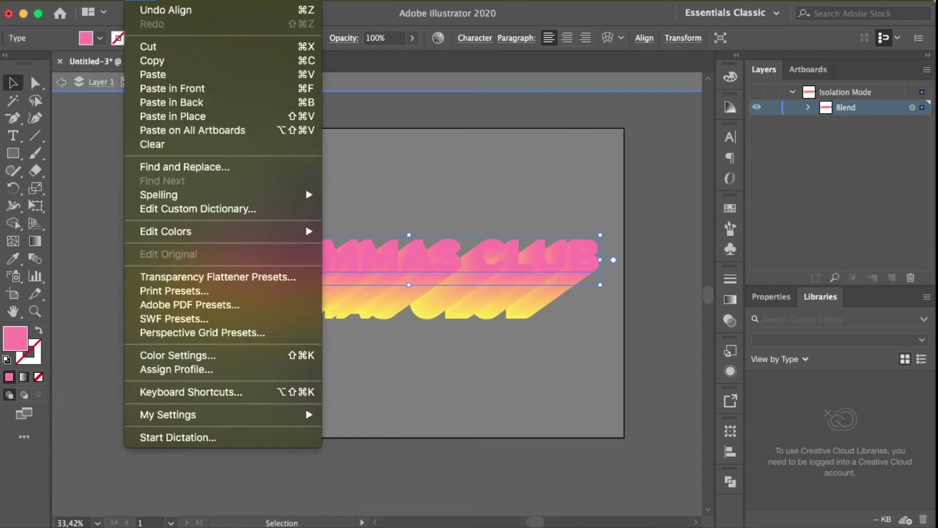
left_click(151, 60)
left_click(146, 0)
left_click(175, 89)
left_click(386, 80)
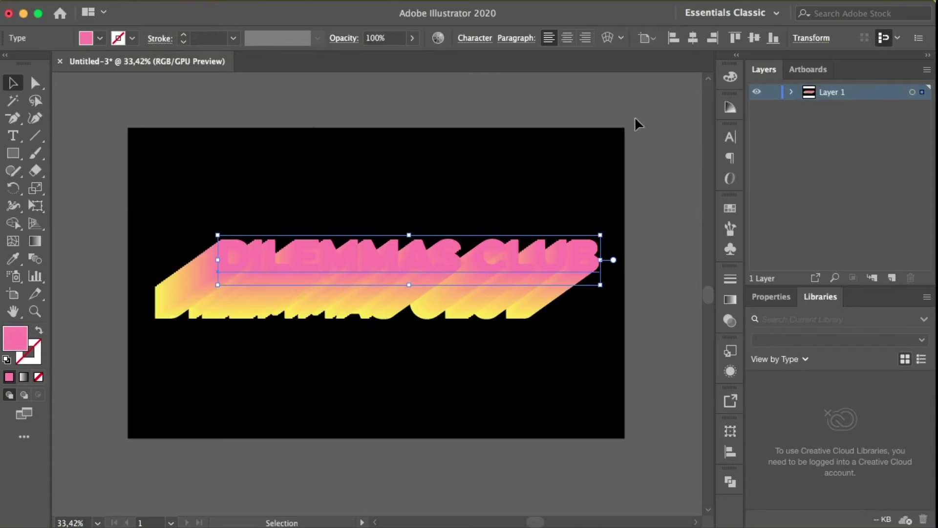
Step: Paste a copy in place and swap its fill and stroke to make an outline
left_click(147, 0)
left_click(220, 116)
left_click(39, 331)
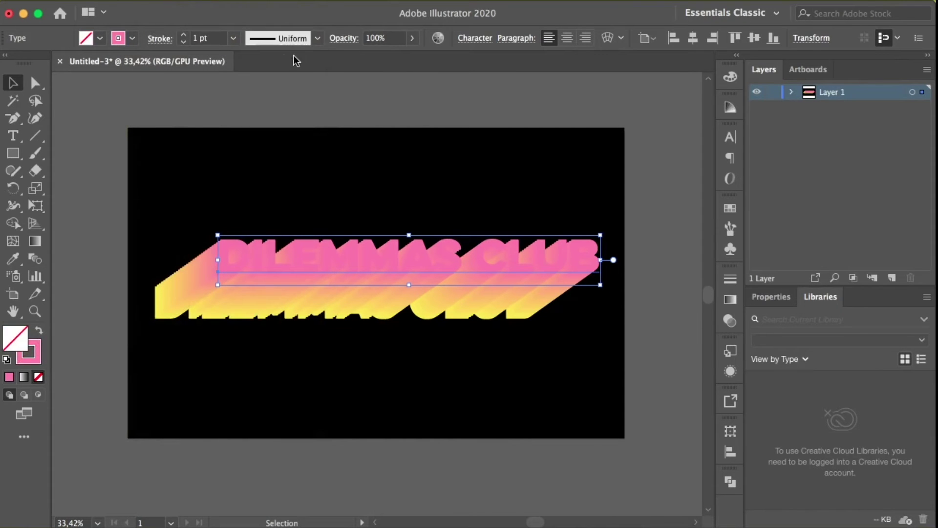
left_click(385, 81)
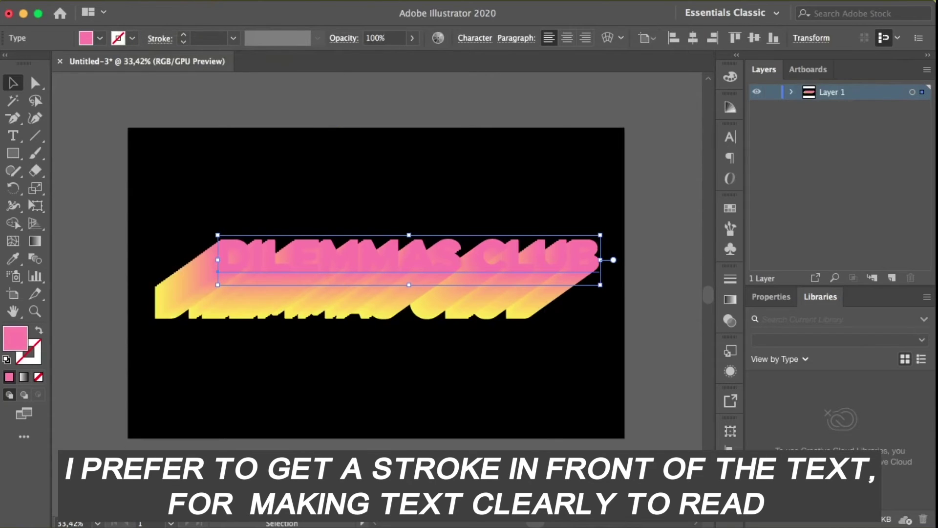
left_click(142, 2)
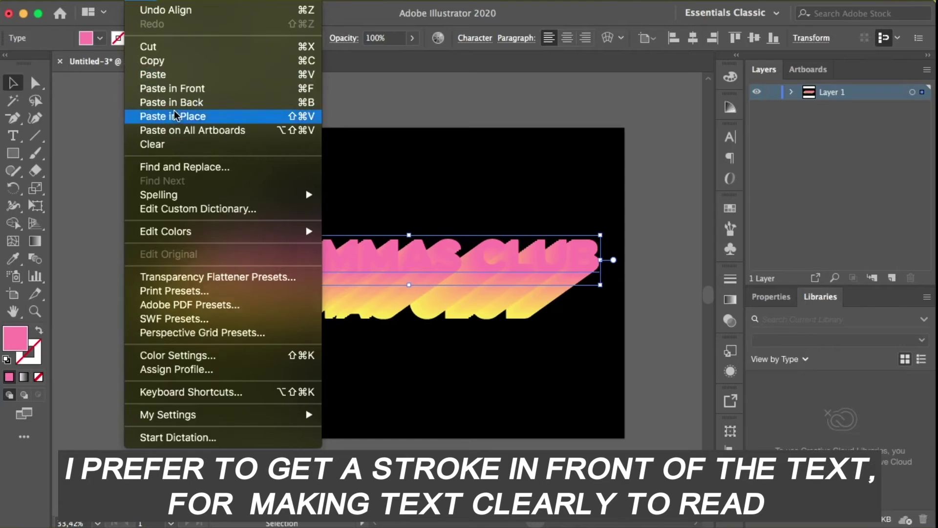
left_click(175, 116)
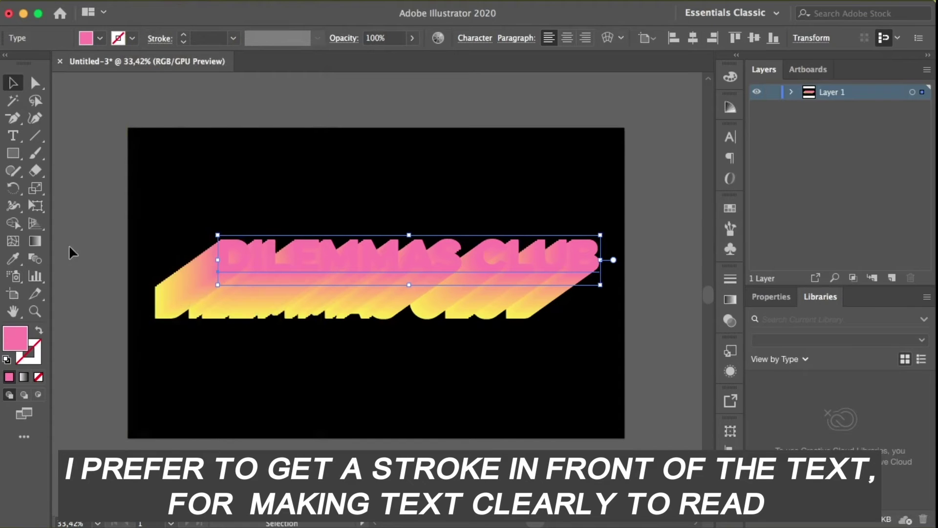
left_click(39, 330)
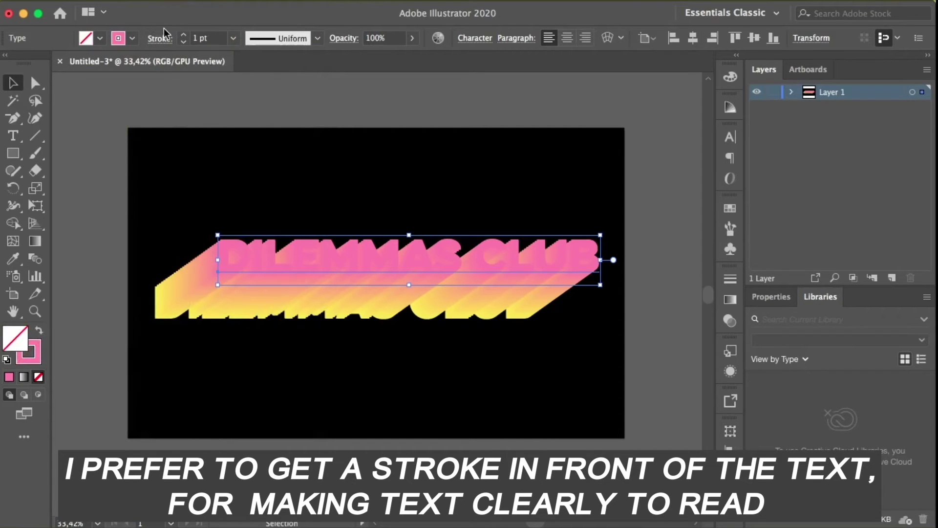
Step: Colour the front text's outline dark pink and raise its stroke weight to 3 pt
double_click(40, 360)
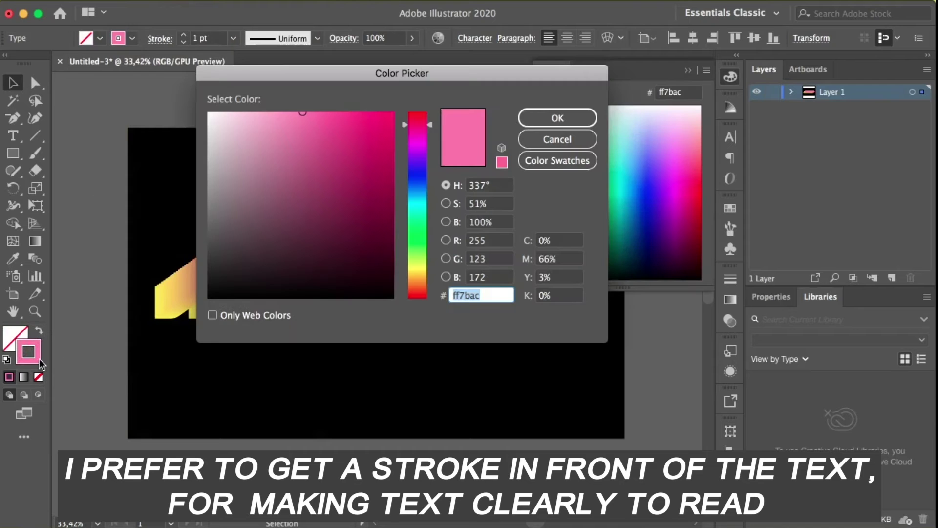
left_click_drag(331, 154, 332, 172)
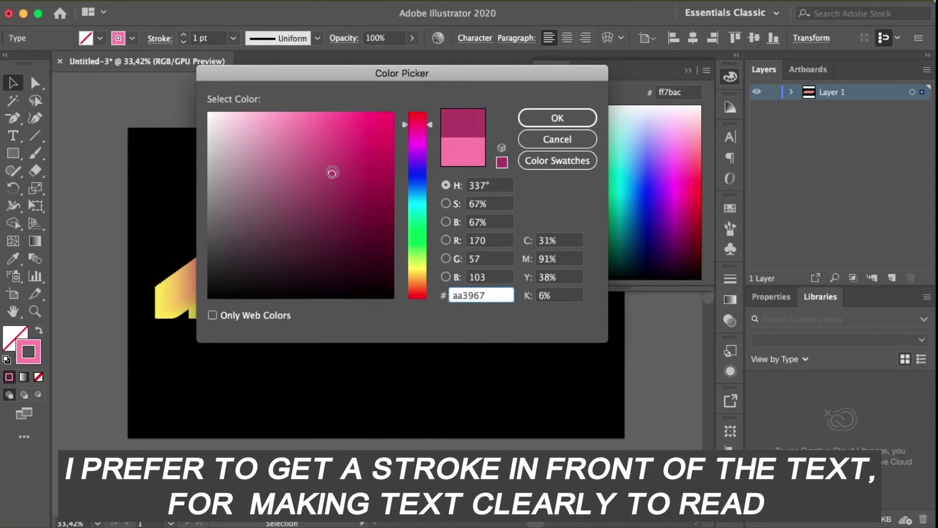
left_click_drag(413, 76, 599, 125)
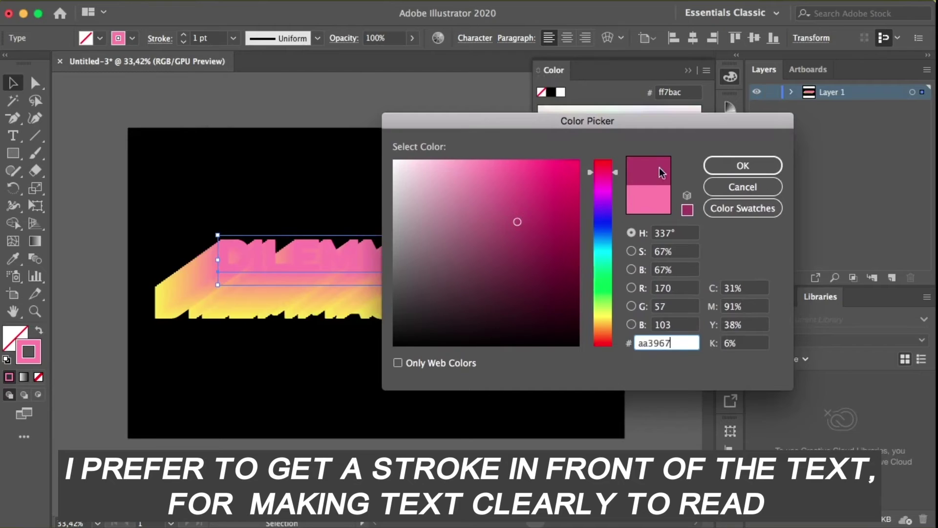
left_click(724, 165)
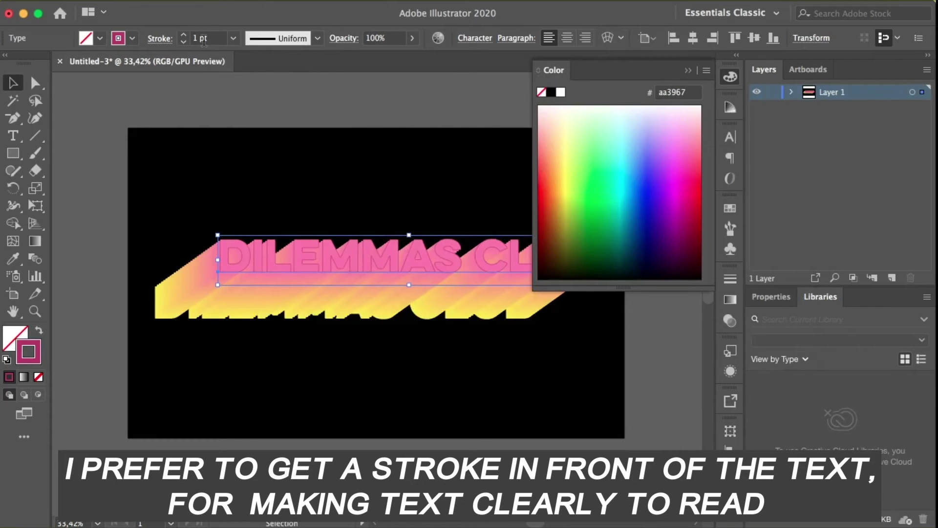
left_click(183, 35)
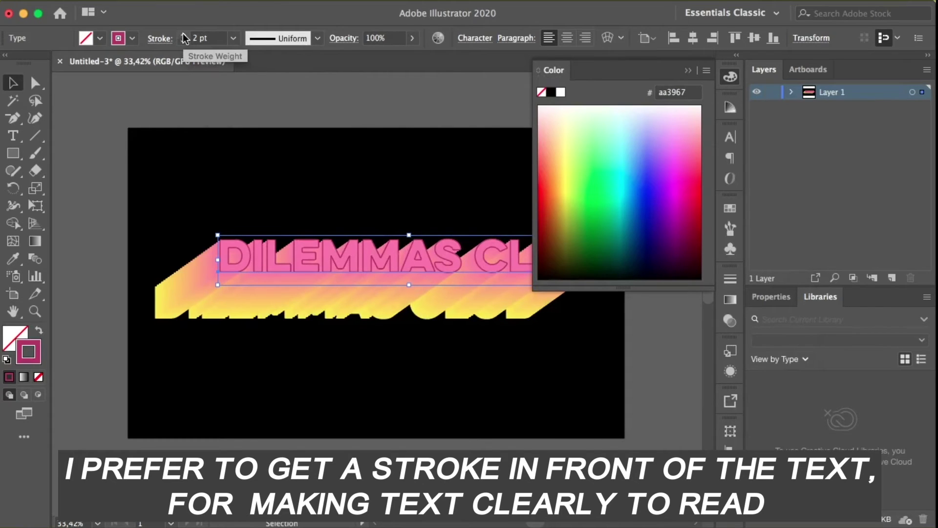
left_click(184, 36)
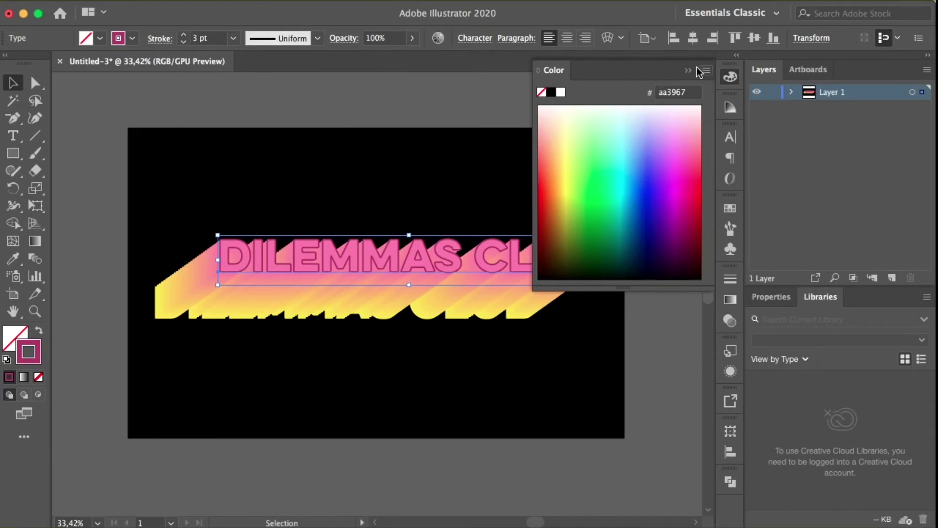
left_click(689, 70)
Step: Change the outline to a muted dusty pink and deselect to preview
double_click(32, 354)
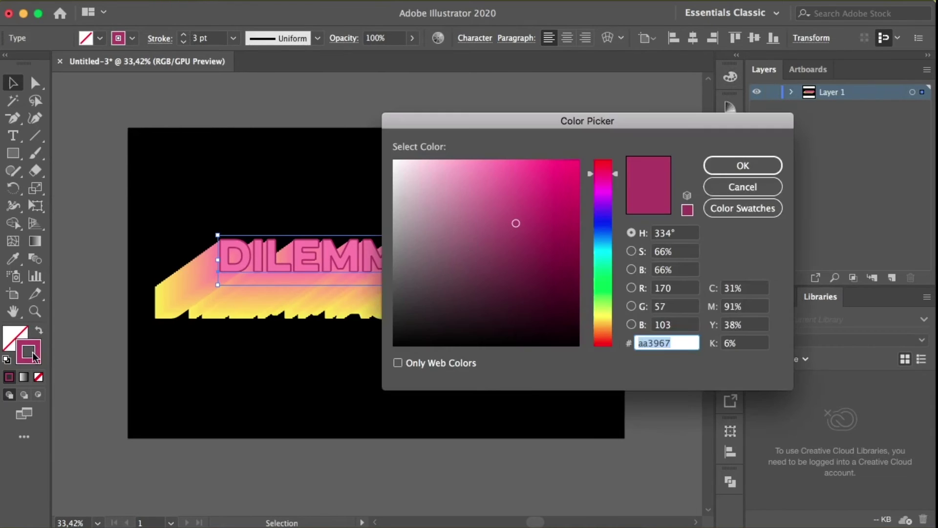
left_click(468, 209)
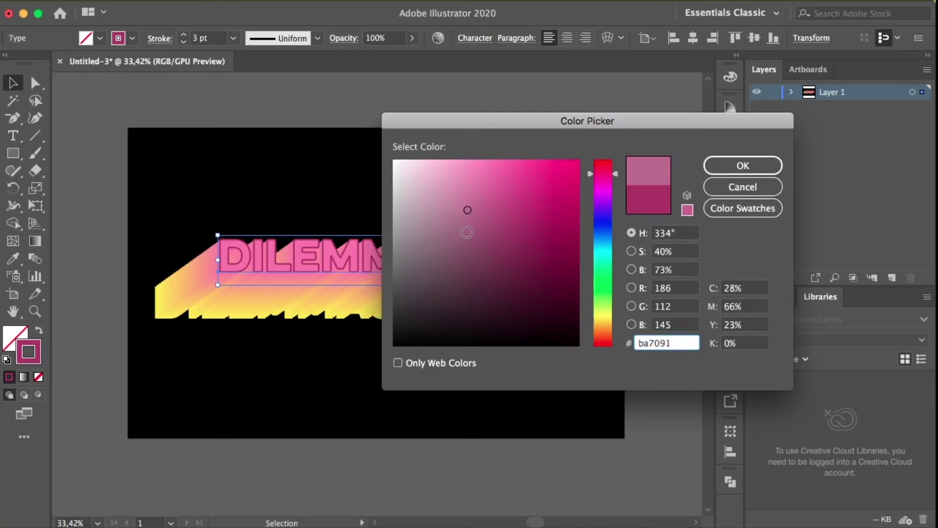
left_click(486, 222)
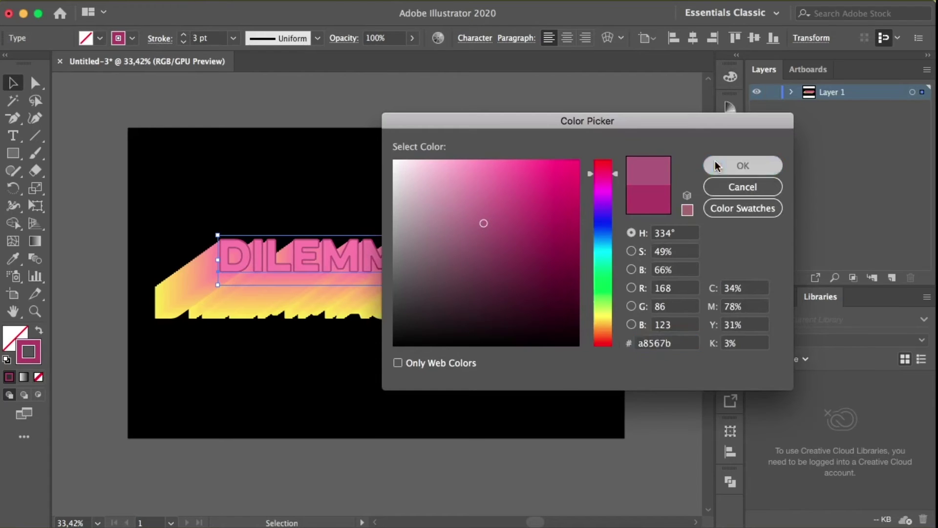
left_click(716, 164)
left_click(600, 163)
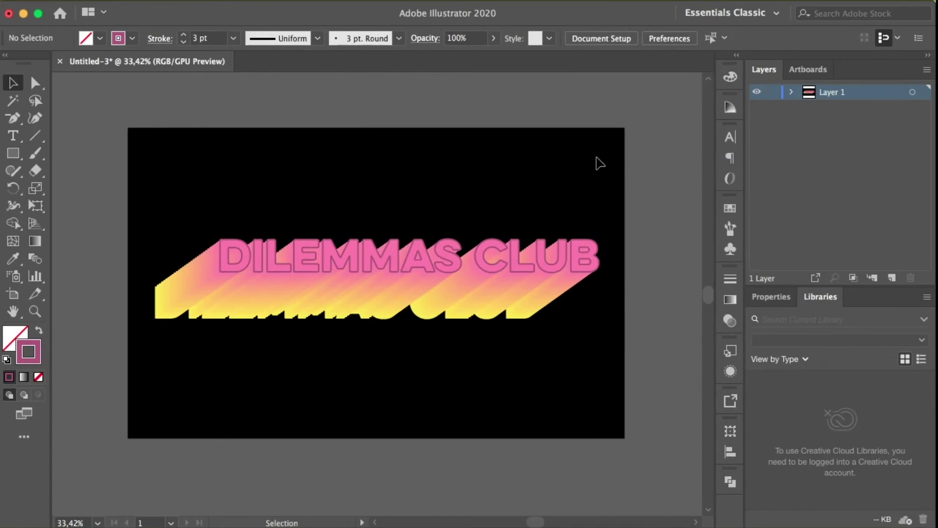
Step: Try a white outline on the front text, then undo it
left_click(600, 261)
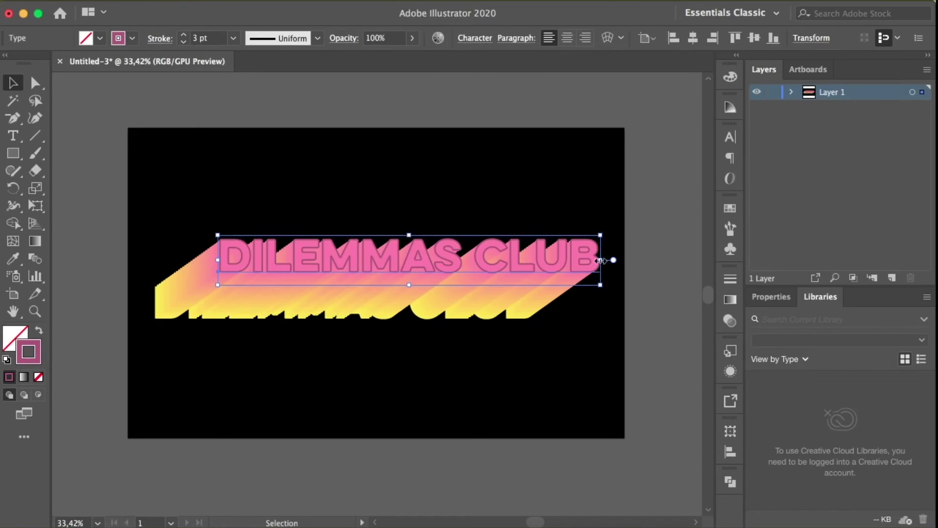
left_click(132, 38)
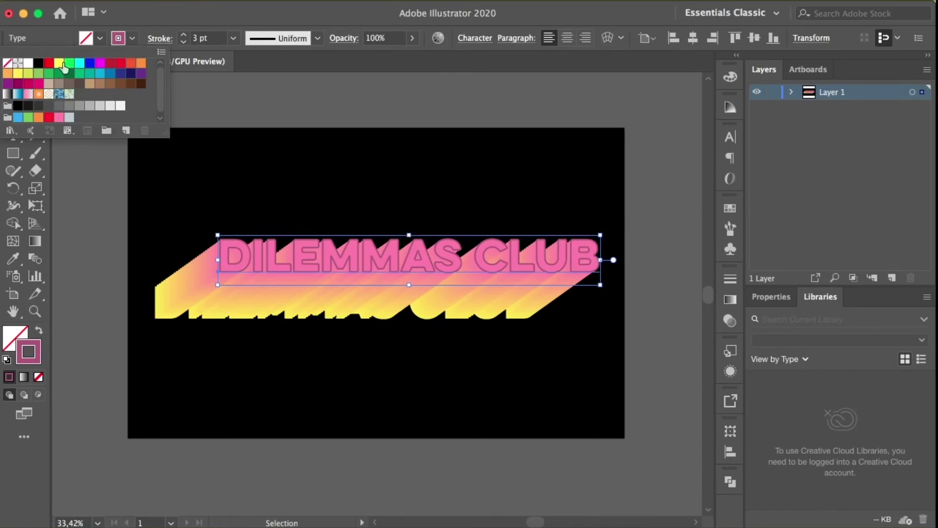
left_click(28, 64)
left_click(293, 82)
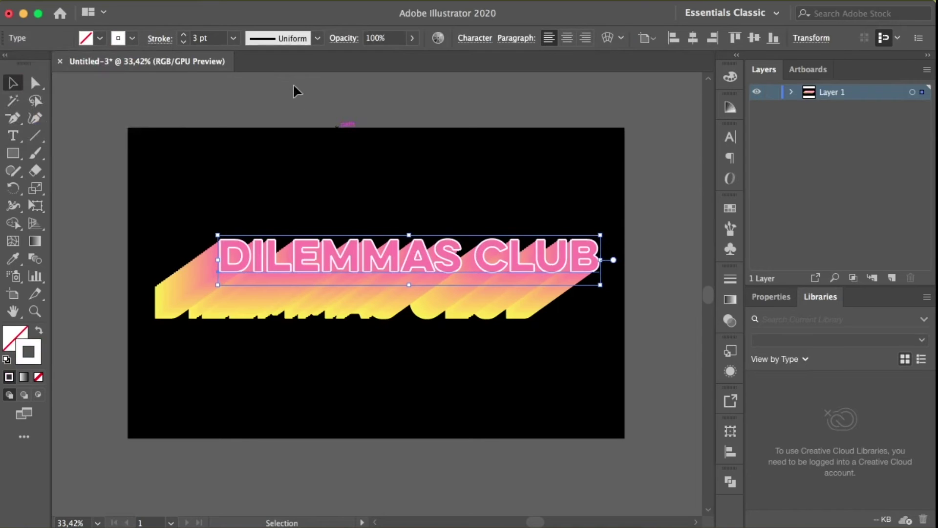
key("ctrl+z")
left_click(267, 123)
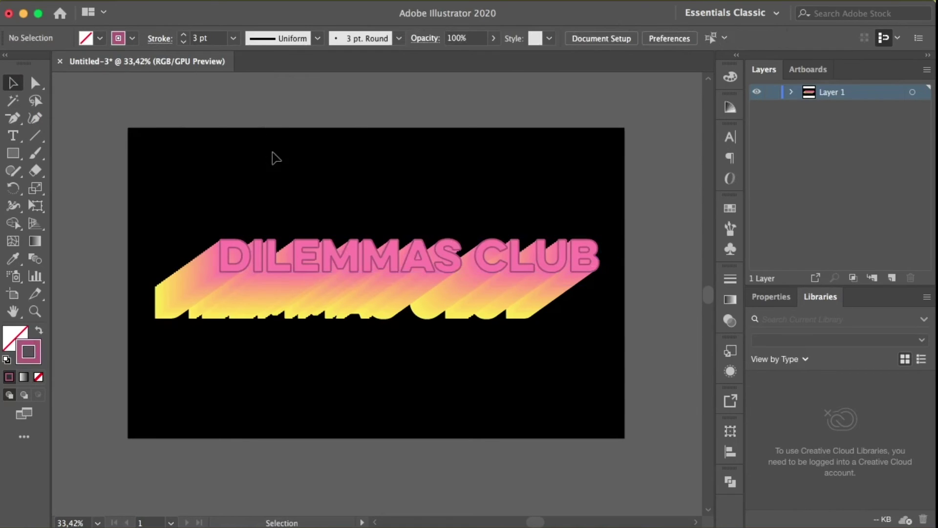
Step: Recolour the front text's outline a vivid hot pink in the Color Picker
left_click(598, 271)
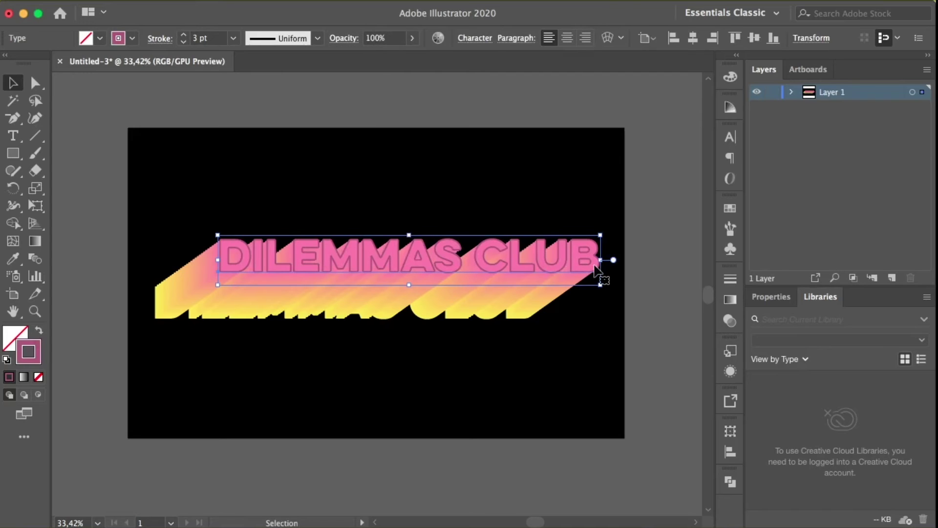
left_click(731, 110)
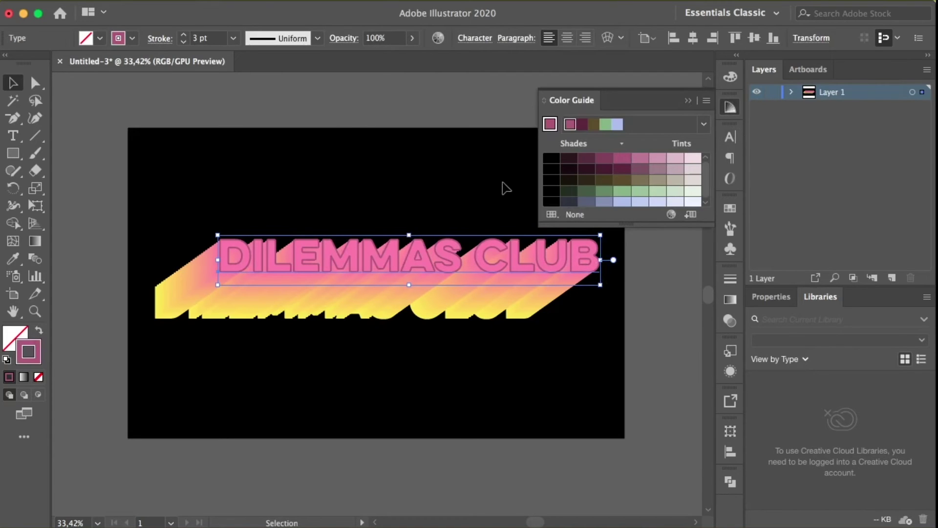
double_click(28, 352)
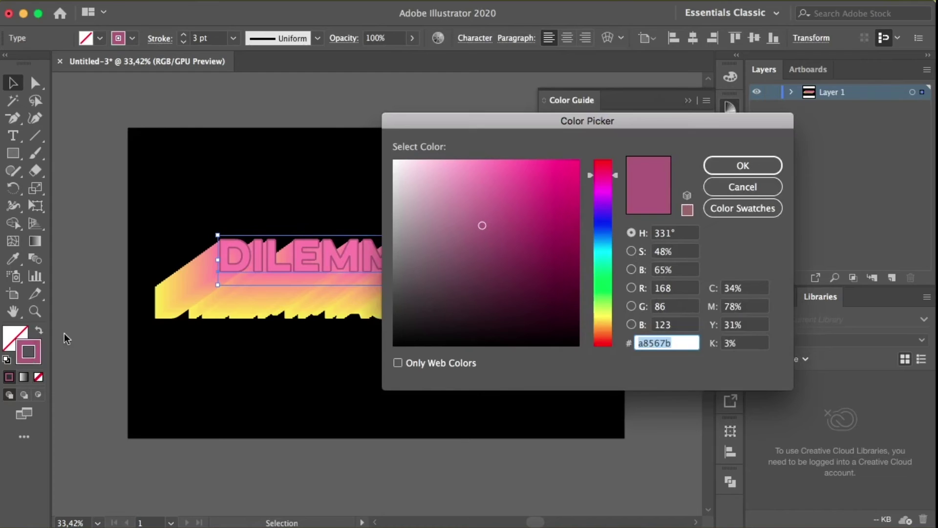
left_click(463, 170)
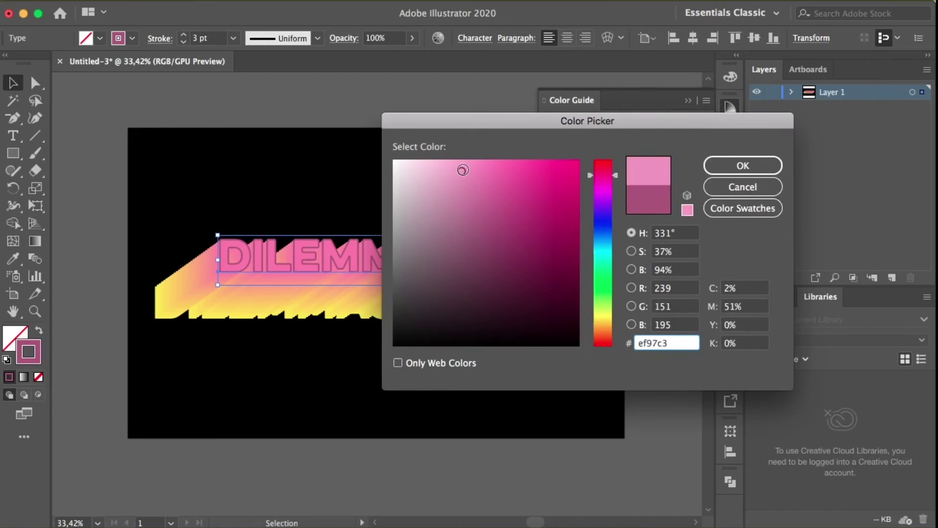
left_click(512, 173)
left_click(551, 167)
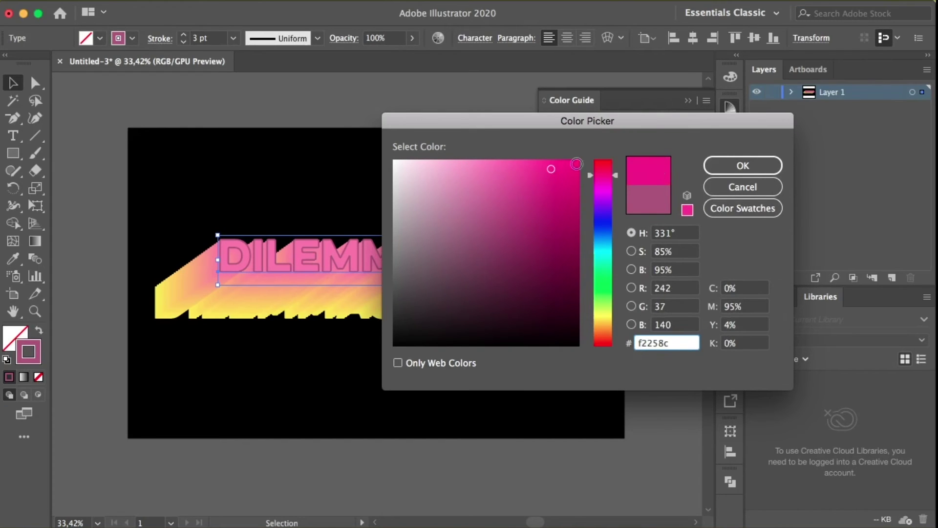
left_click(527, 165)
left_click(708, 171)
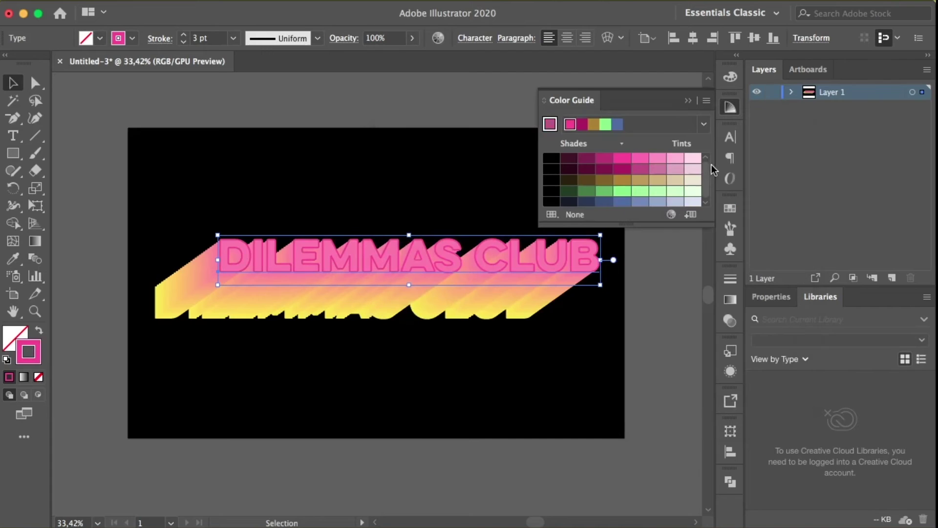
left_click(660, 251)
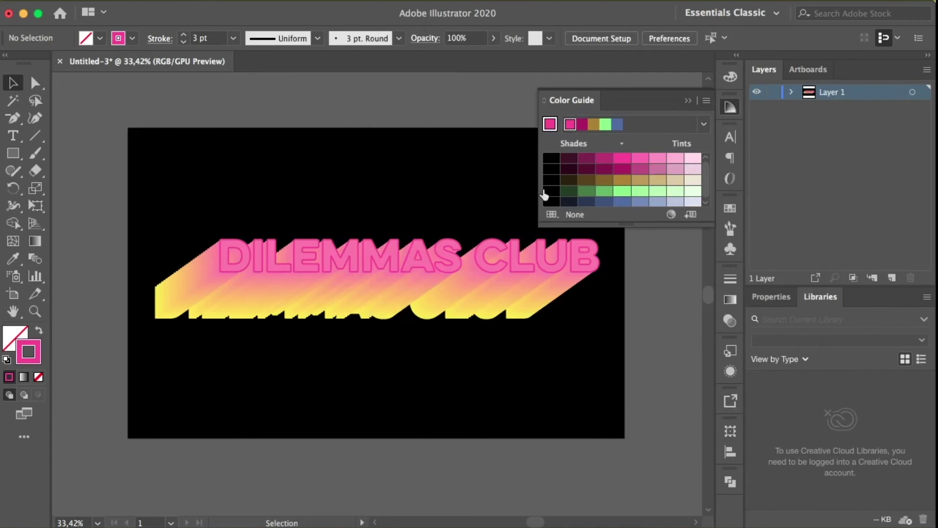
left_click(552, 262)
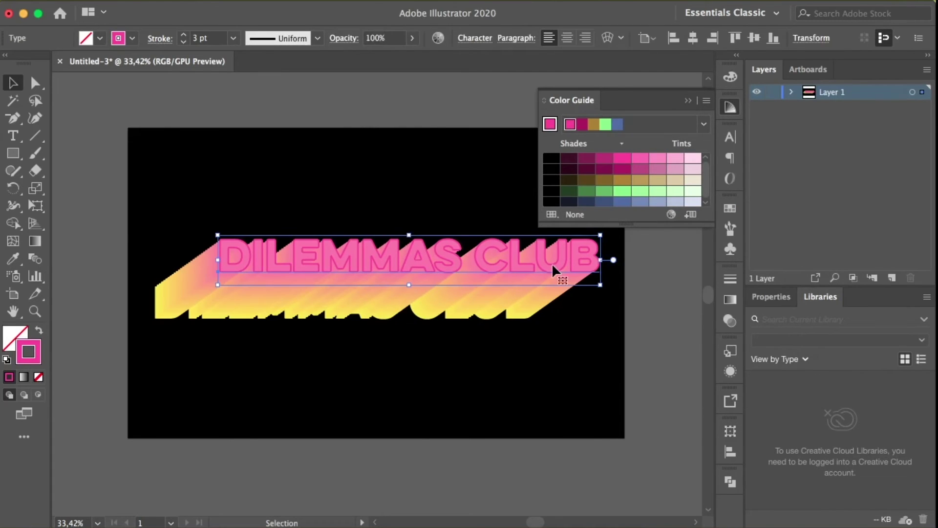
Step: Eyedrop the extrusion's yellow onto the front text as a 2 pt outline with no fill
left_click(14, 260)
left_click(164, 300)
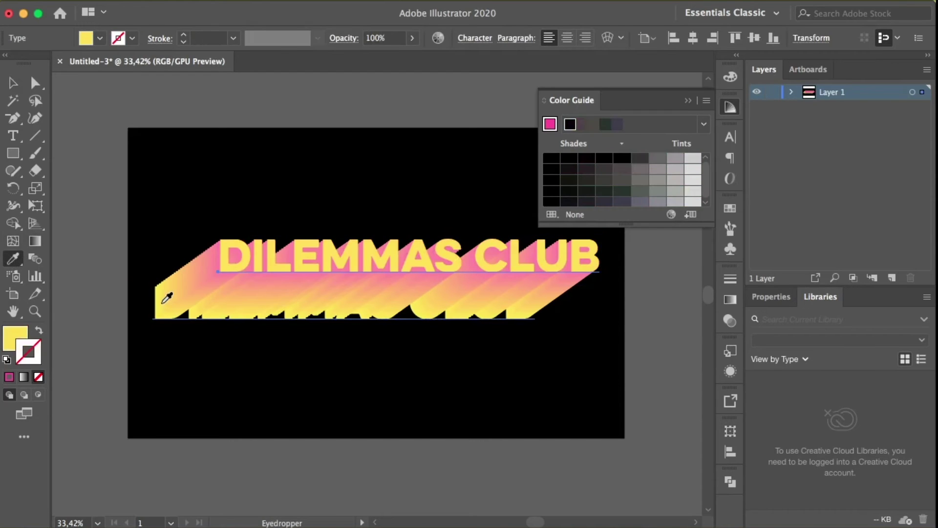
left_click(38, 330)
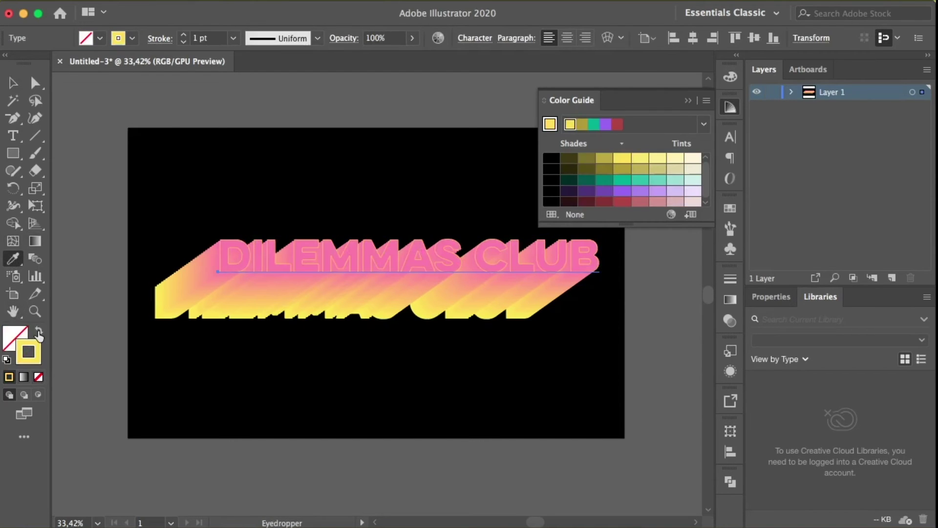
left_click(184, 35)
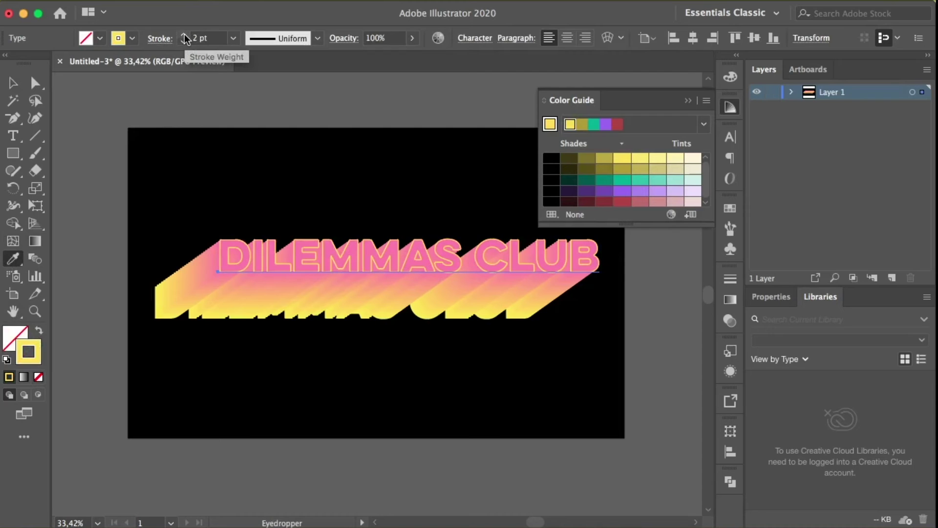
key("ctrl+z")
key("ctrl+z")
key("ctrl+z")
key("ctrl+shift+z")
key("ctrl+shift+z")
key("ctrl+shift+z")
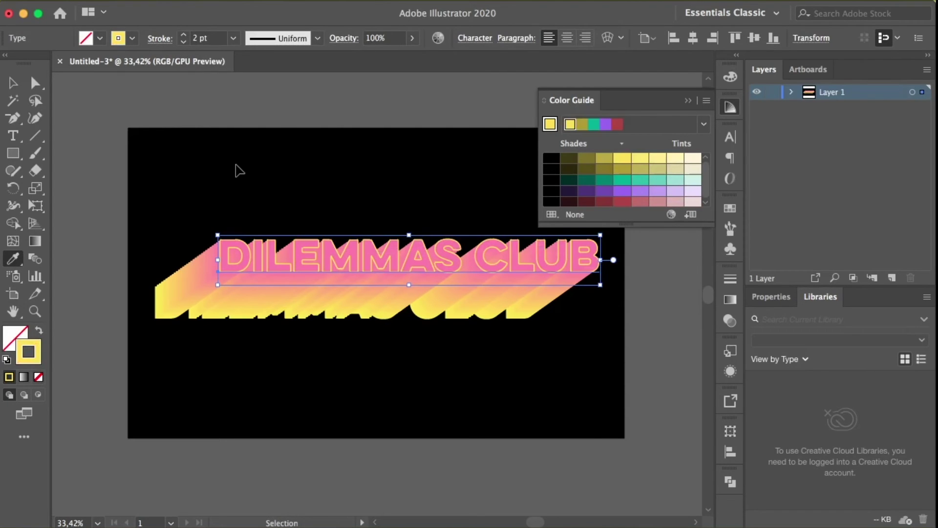
key("ctrl+shift+a")
left_click(13, 83)
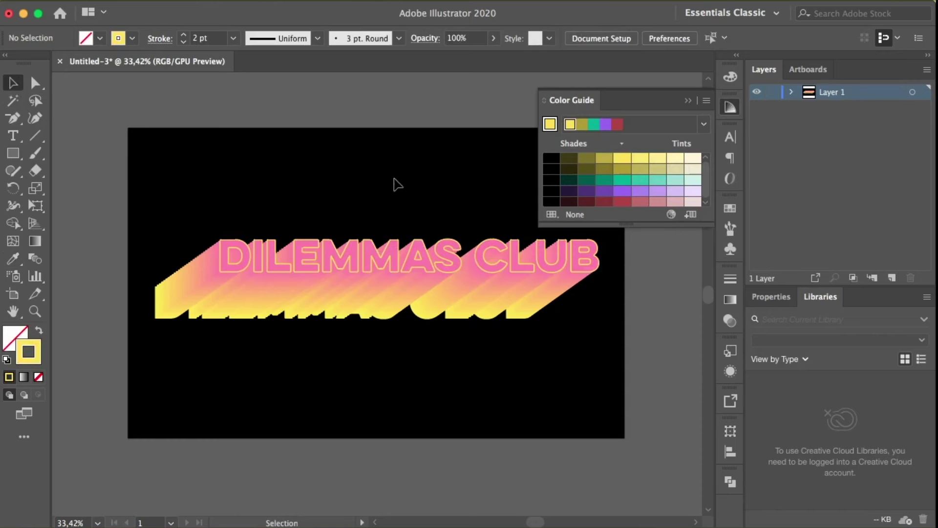
left_click(688, 100)
left_click(593, 283)
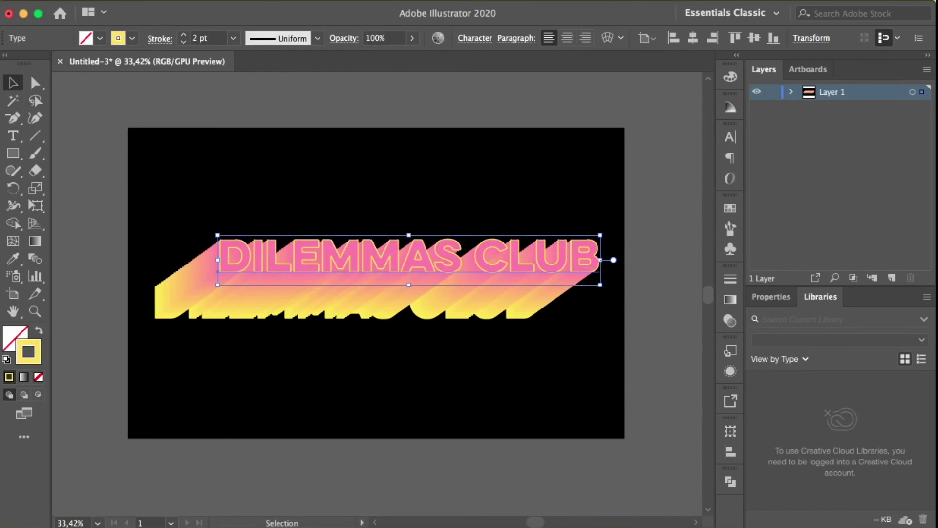
left_click(294, 1)
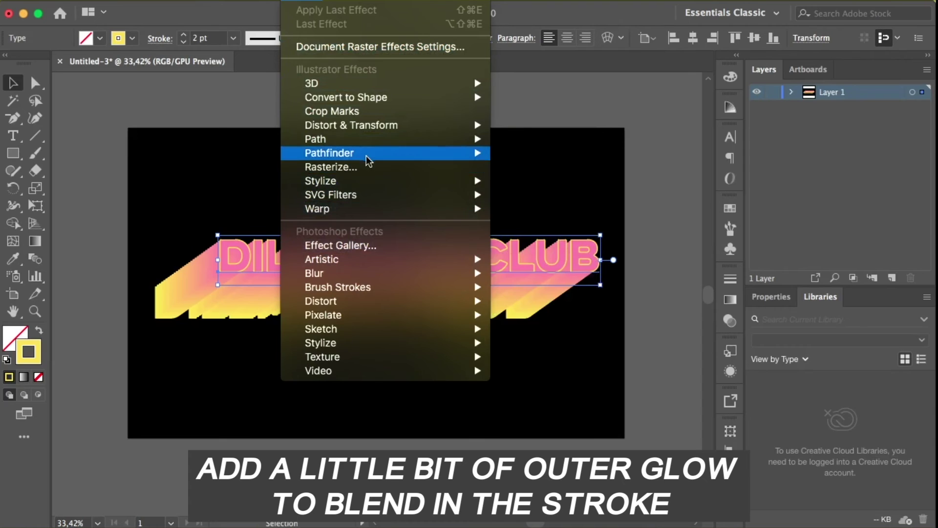
mouse_move(321, 181)
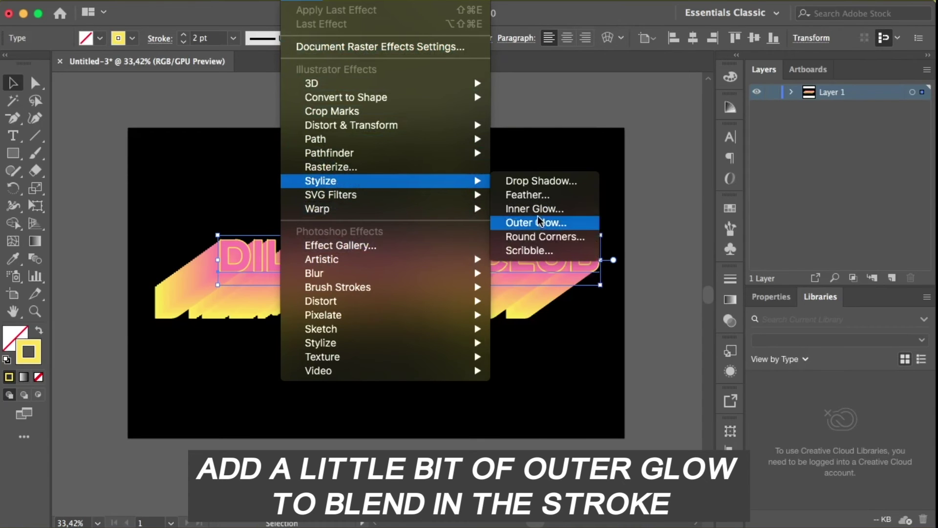
Step: Add an Outer Glow to the front text with 10 px blur and a near-white cream colour
left_click(539, 224)
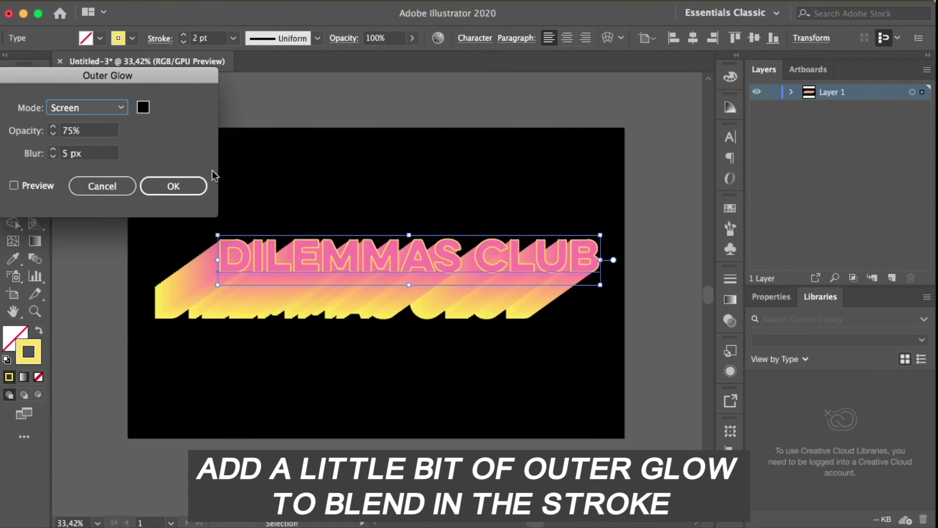
left_click(31, 184)
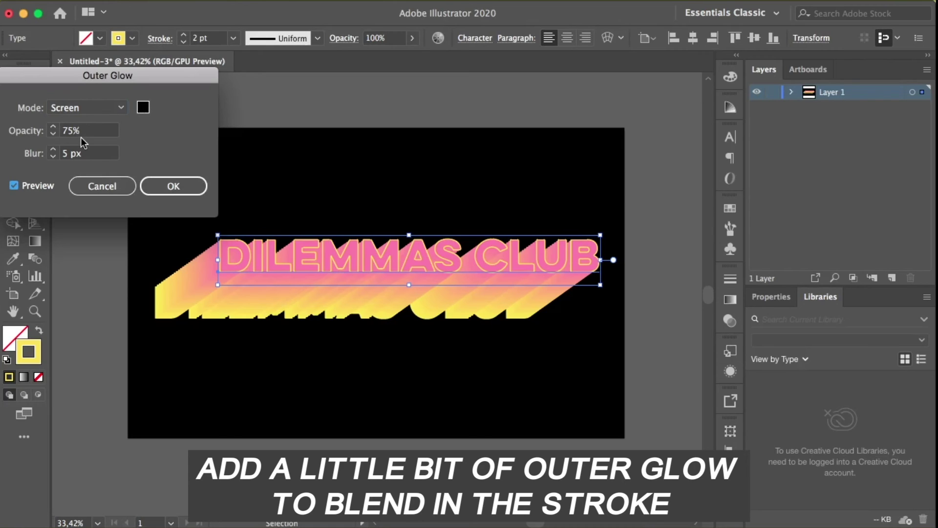
left_click(54, 151)
left_click(54, 151)
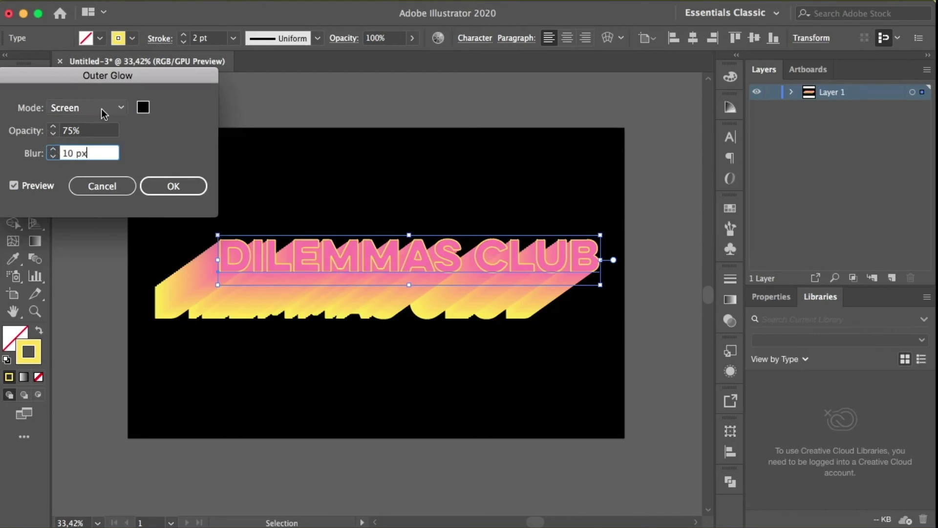
left_click(143, 107)
left_click_drag(427, 193, 458, 194)
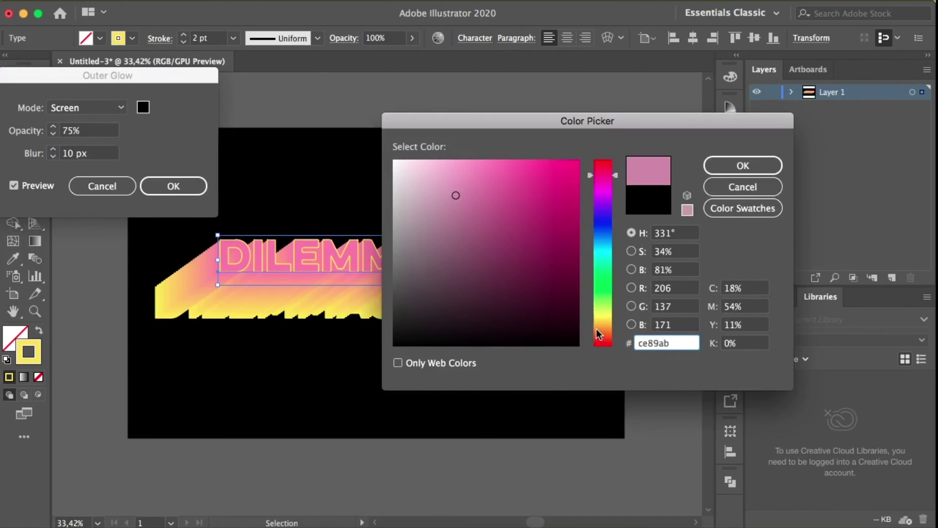
left_click(596, 311)
left_click(423, 194)
left_click(438, 170)
left_click(403, 164)
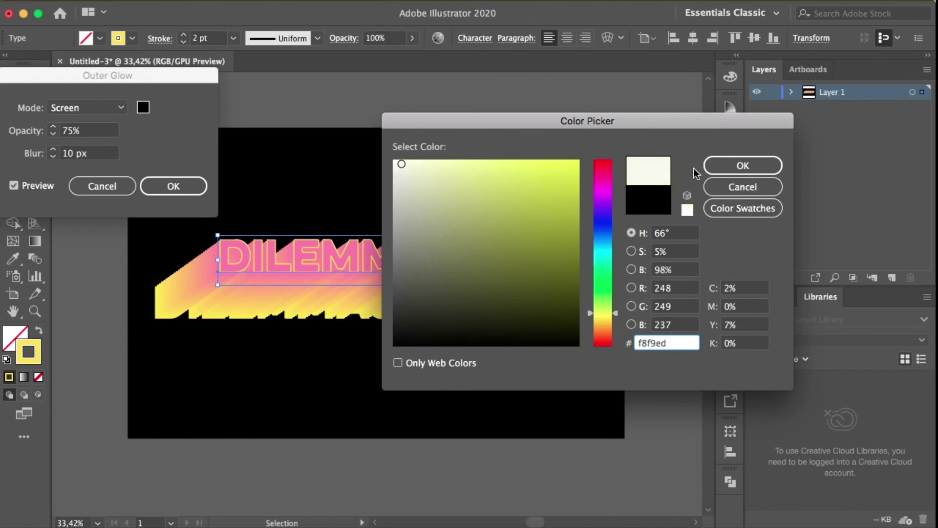
left_click(706, 169)
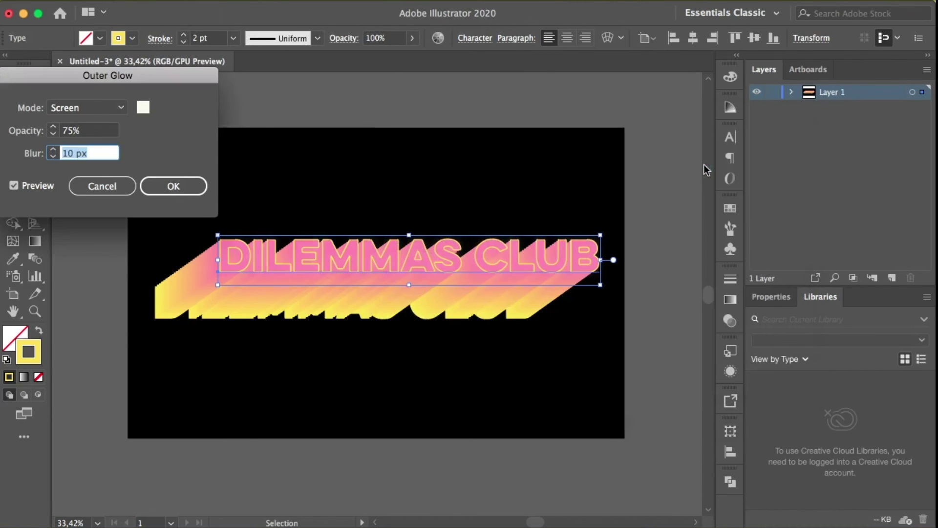
Step: Confirm the near-white outer glow on the front DILEMMAS CLUB text and deselect to view the title
left_click(172, 187)
scroll(242, 250, "up", 5)
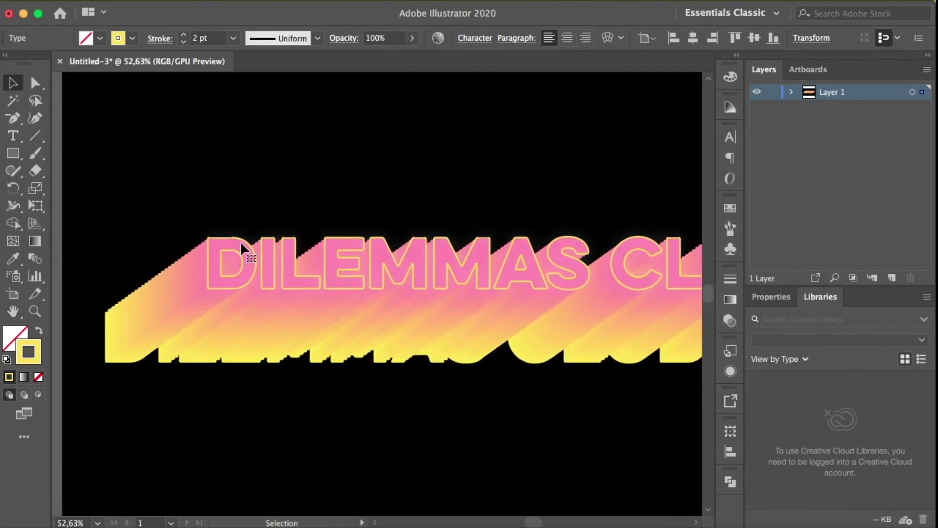
scroll(243, 250, "down", 5)
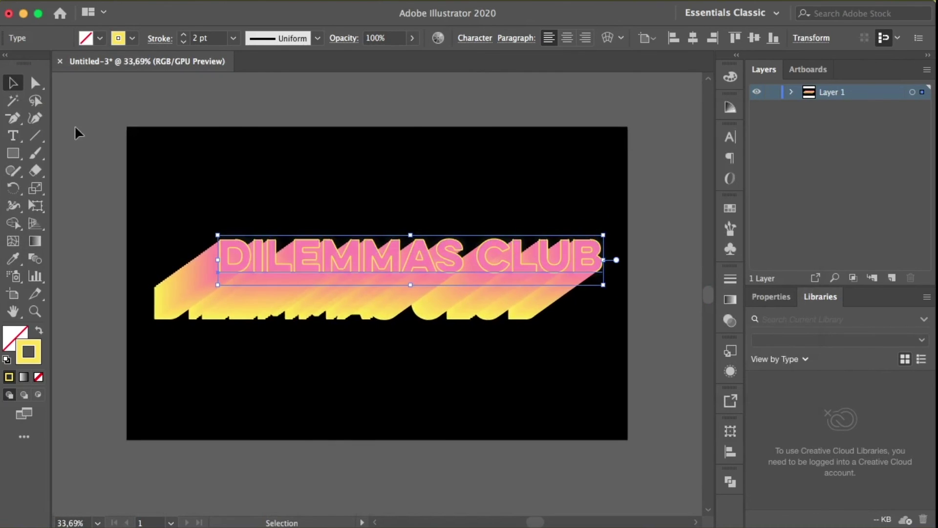
left_click(104, 112)
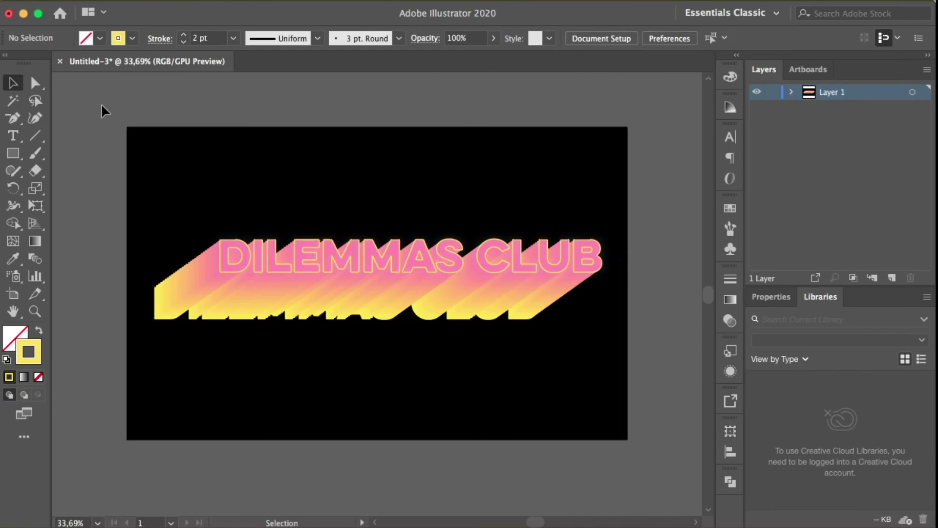